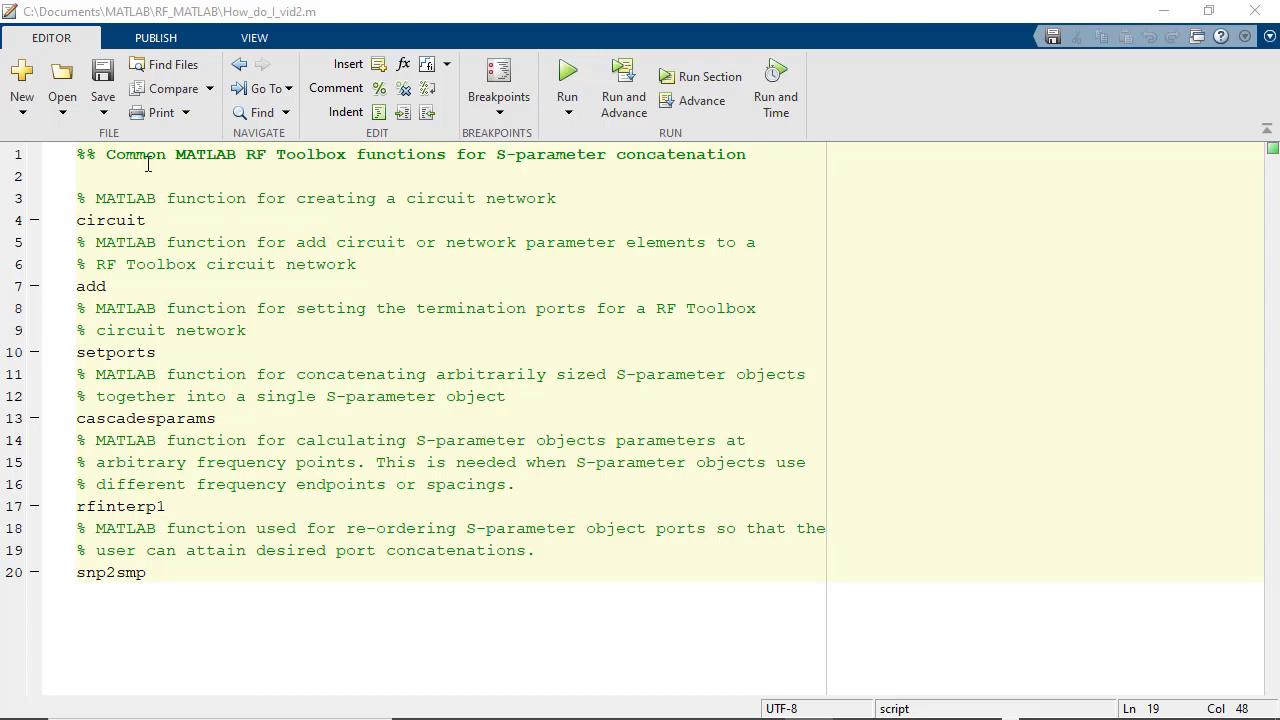
- Highlight each function name in turn: circuit, add, setports, cascadesparams, rfinterp1 and snp2smp
left_click_drag(150, 220, 50, 232)
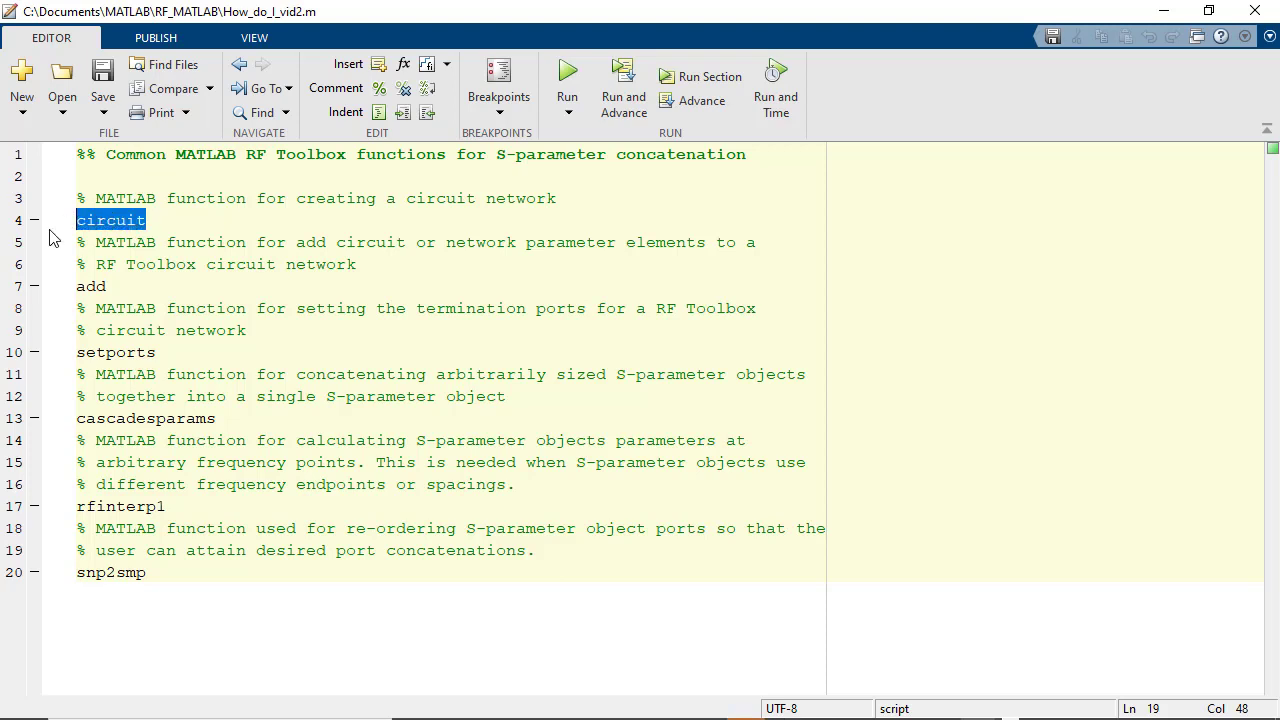
left_click_drag(112, 286, 74, 286)
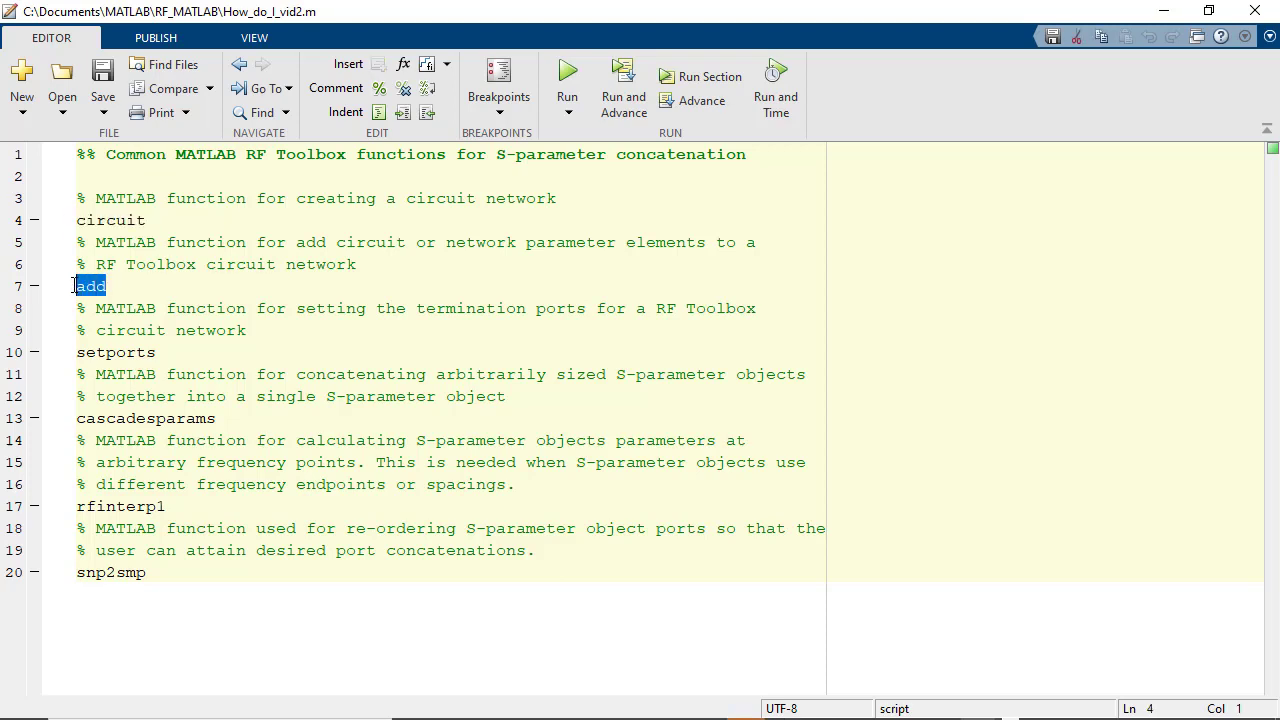
left_click(159, 352)
left_click_drag(159, 352, 60, 352)
left_click_drag(225, 418, 60, 418)
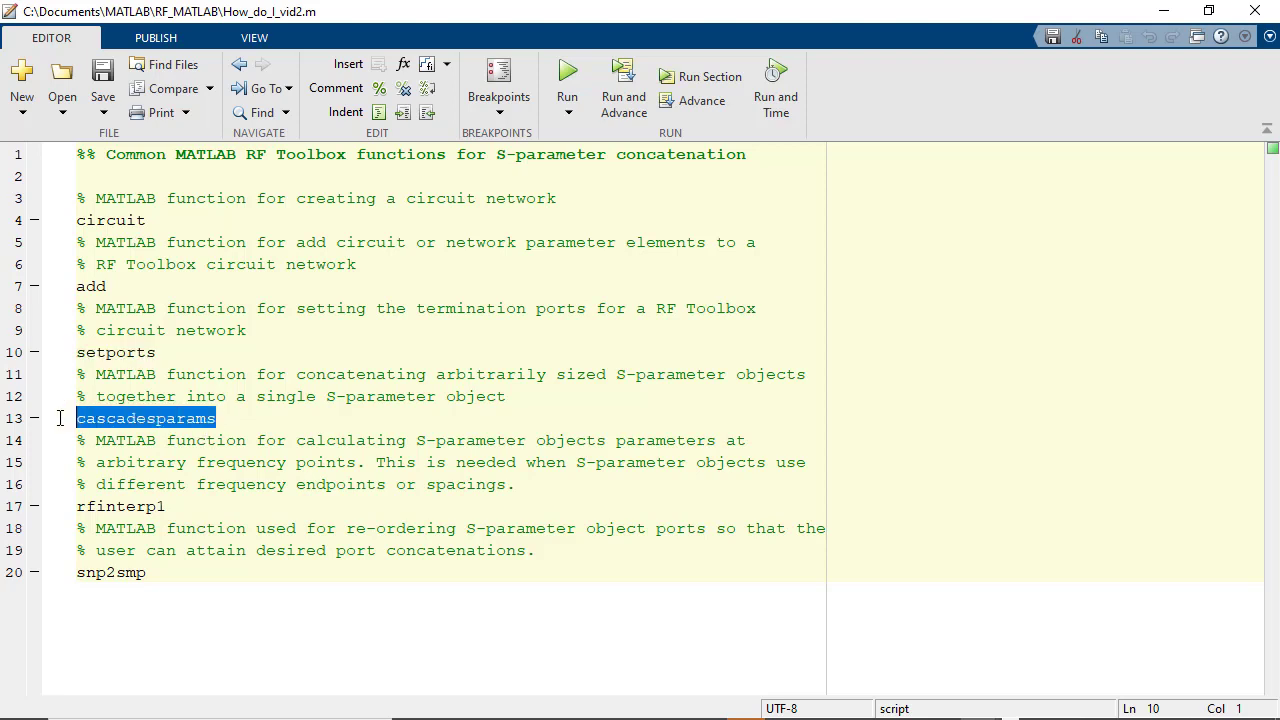
left_click(178, 506)
left_click_drag(178, 506, 46, 510)
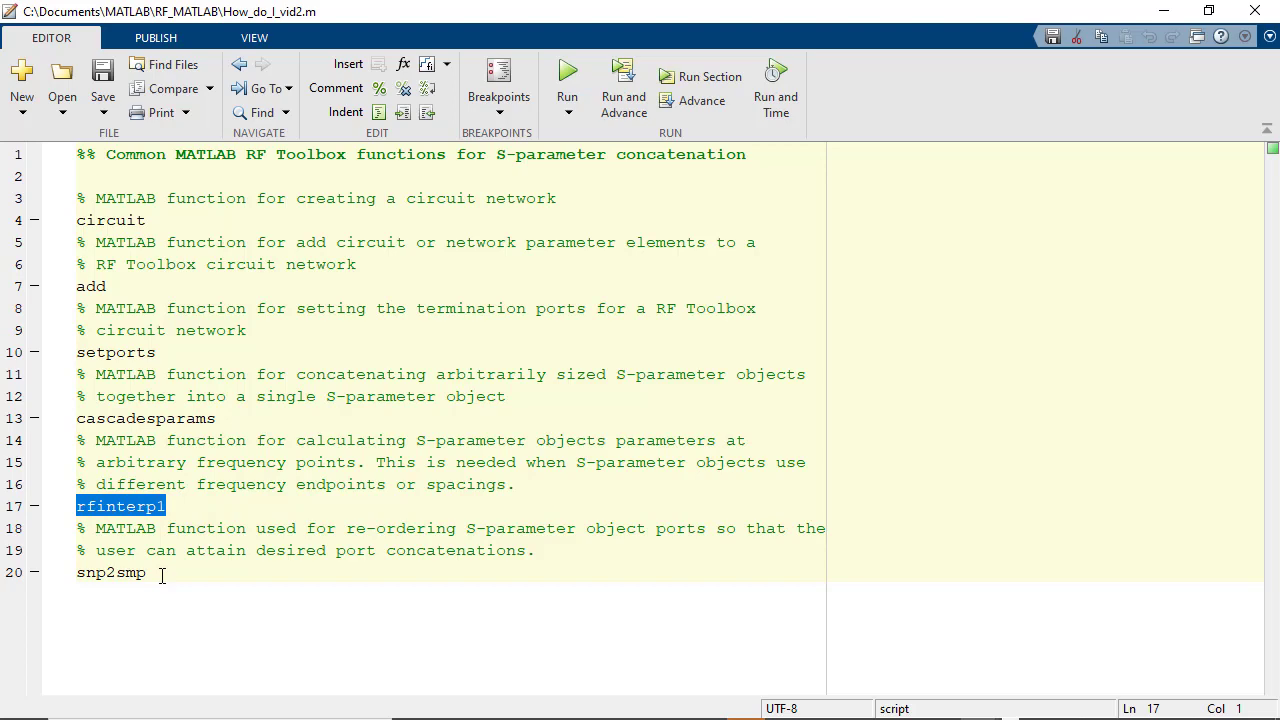
left_click_drag(161, 573, 55, 574)
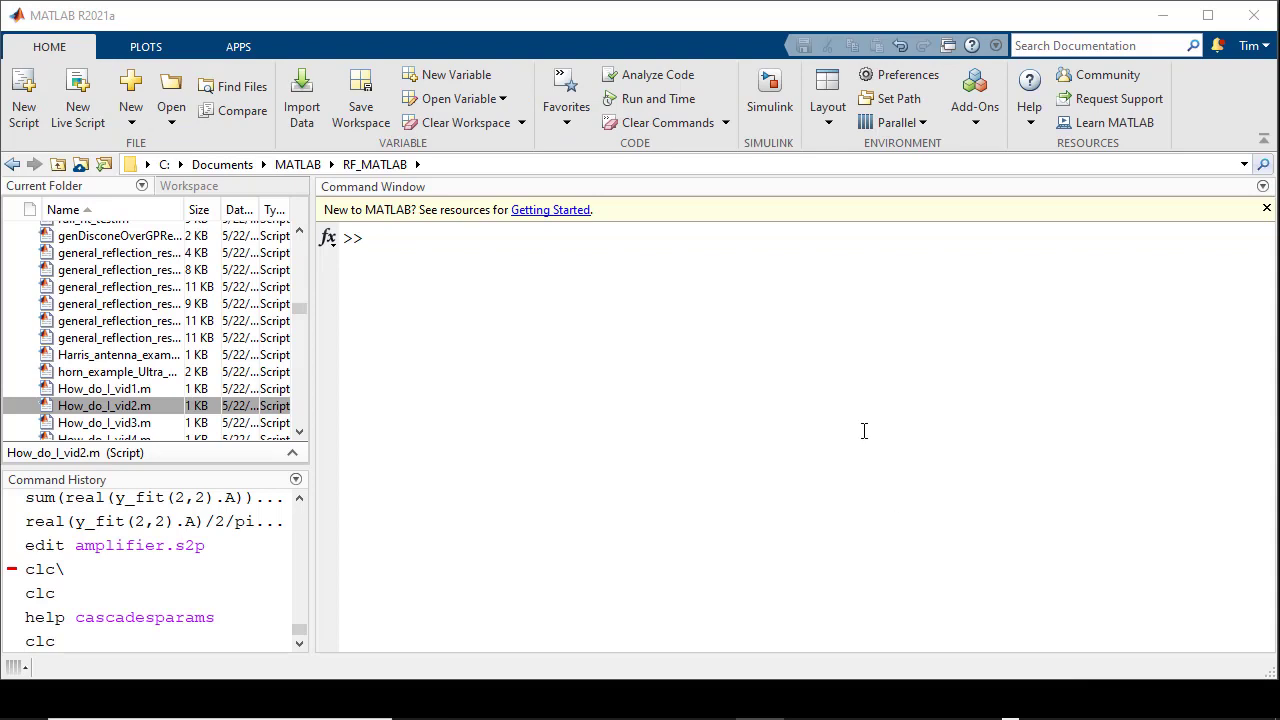
- Run 'help cascadesparams' in the Command Window and scroll up through its help text
left_click(908, 500)
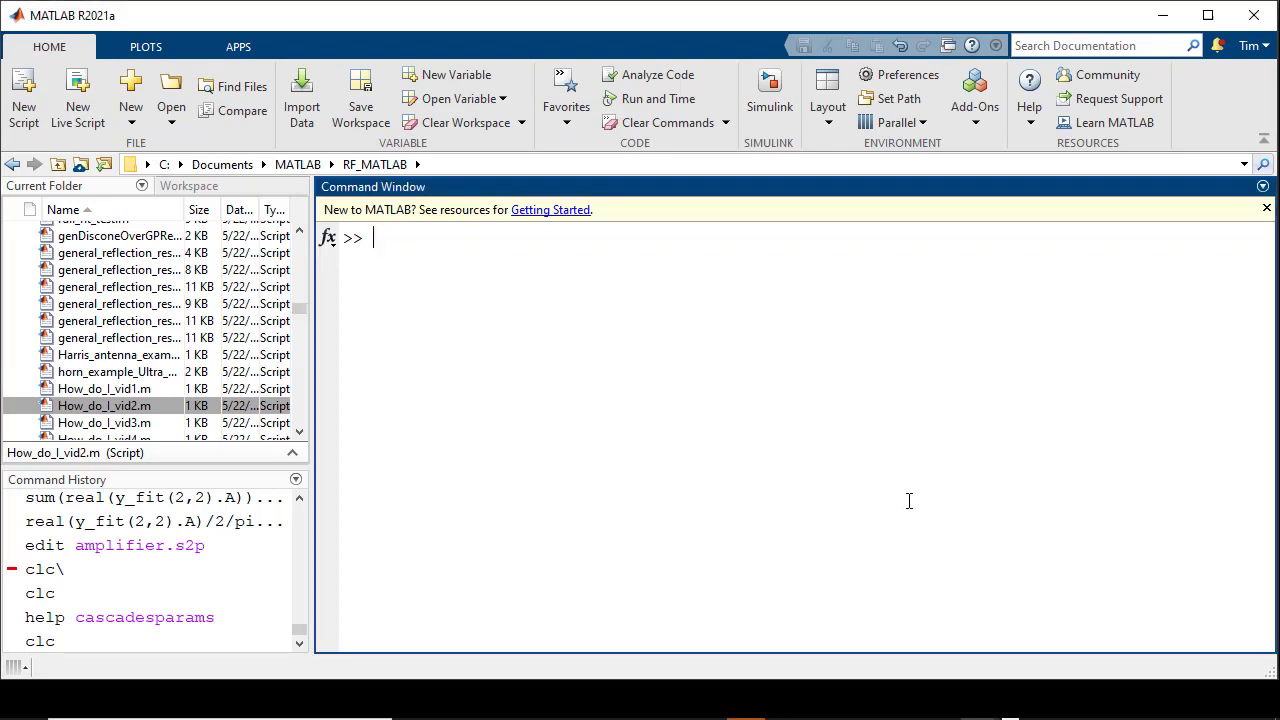
type("help c")
type("ascad")
type("esparam")
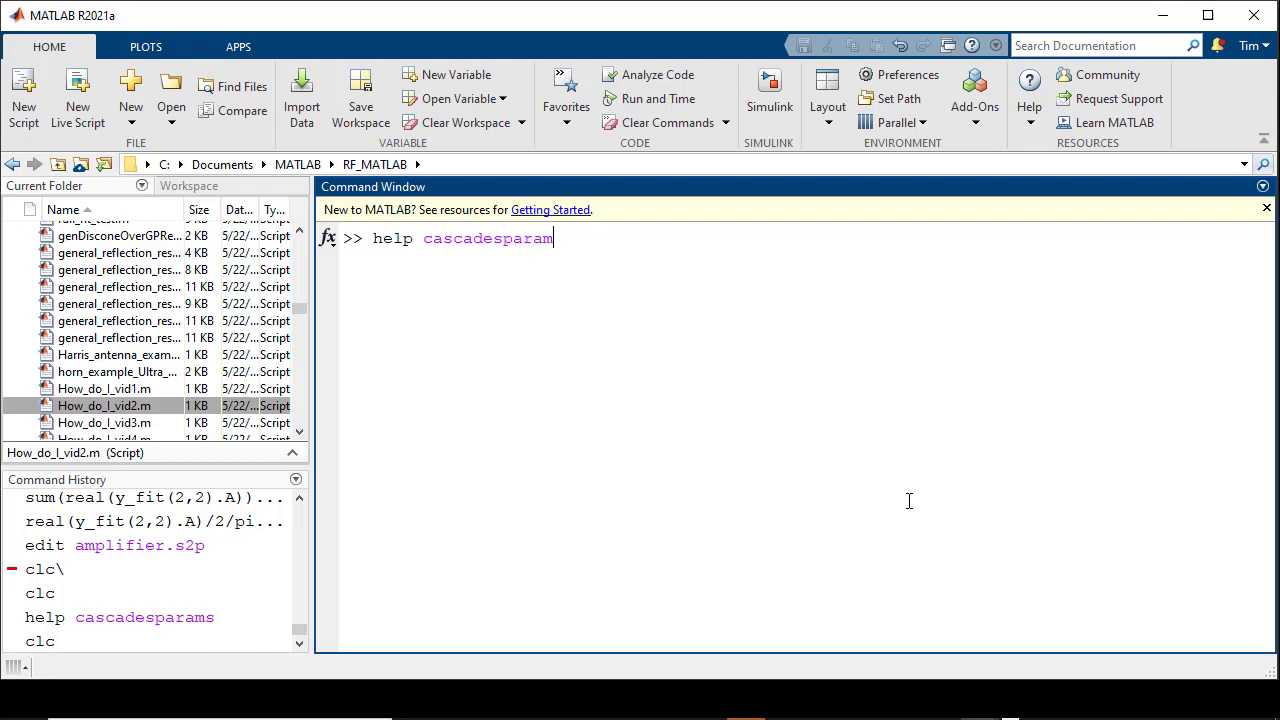
type("s")
key("Return")
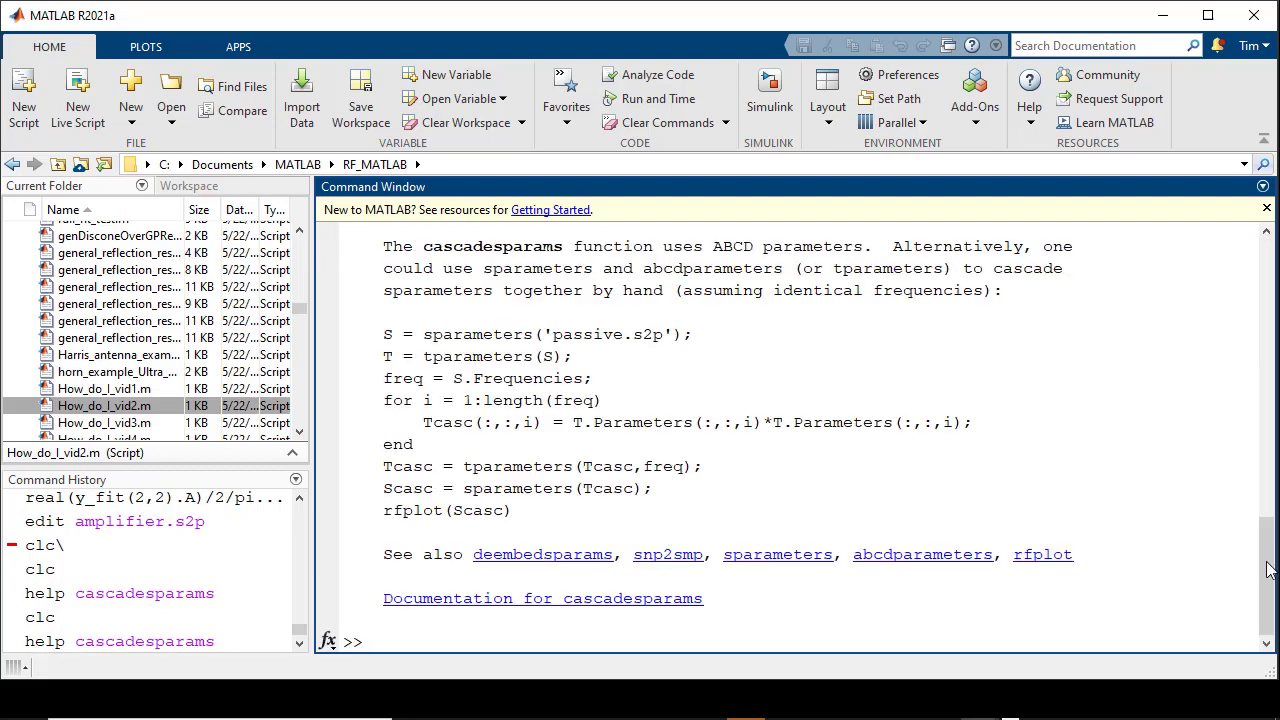
left_click_drag(1272, 592, 1272, 235)
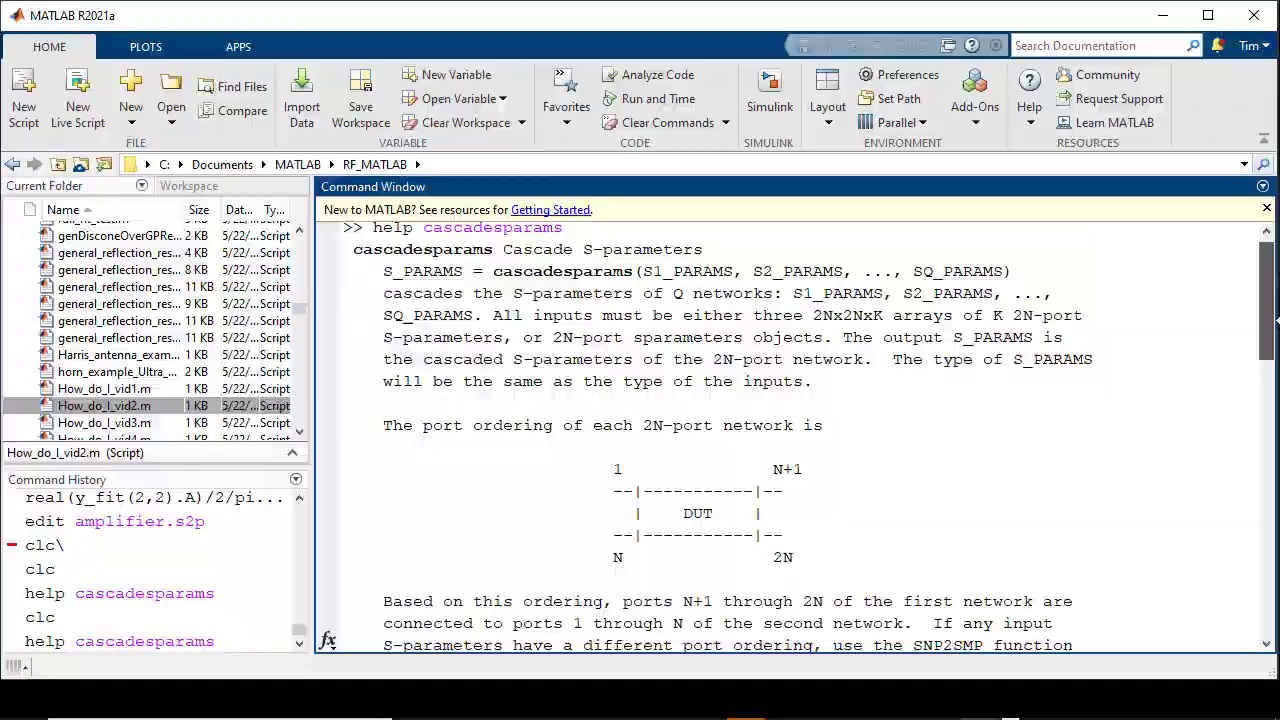
- Search the documentation for cascadesparams, open the top result, and scroll to the RF Network Construction examples
type("casca")
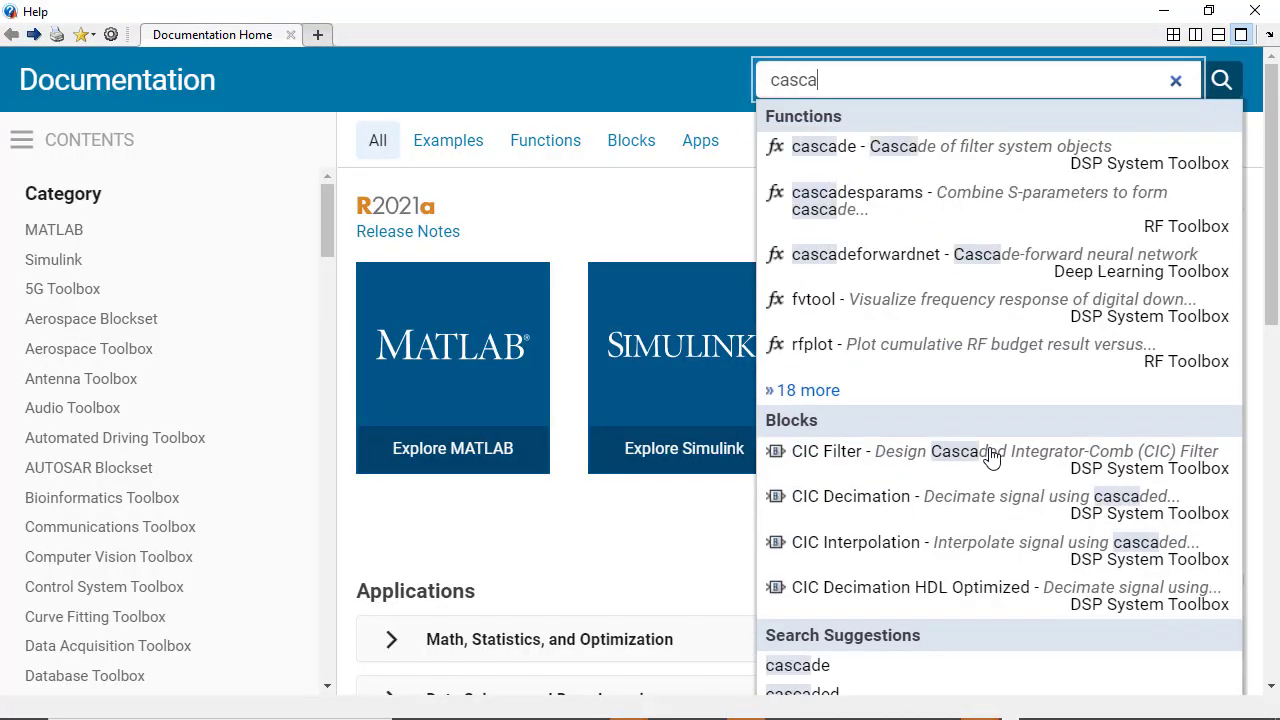
type("desparam")
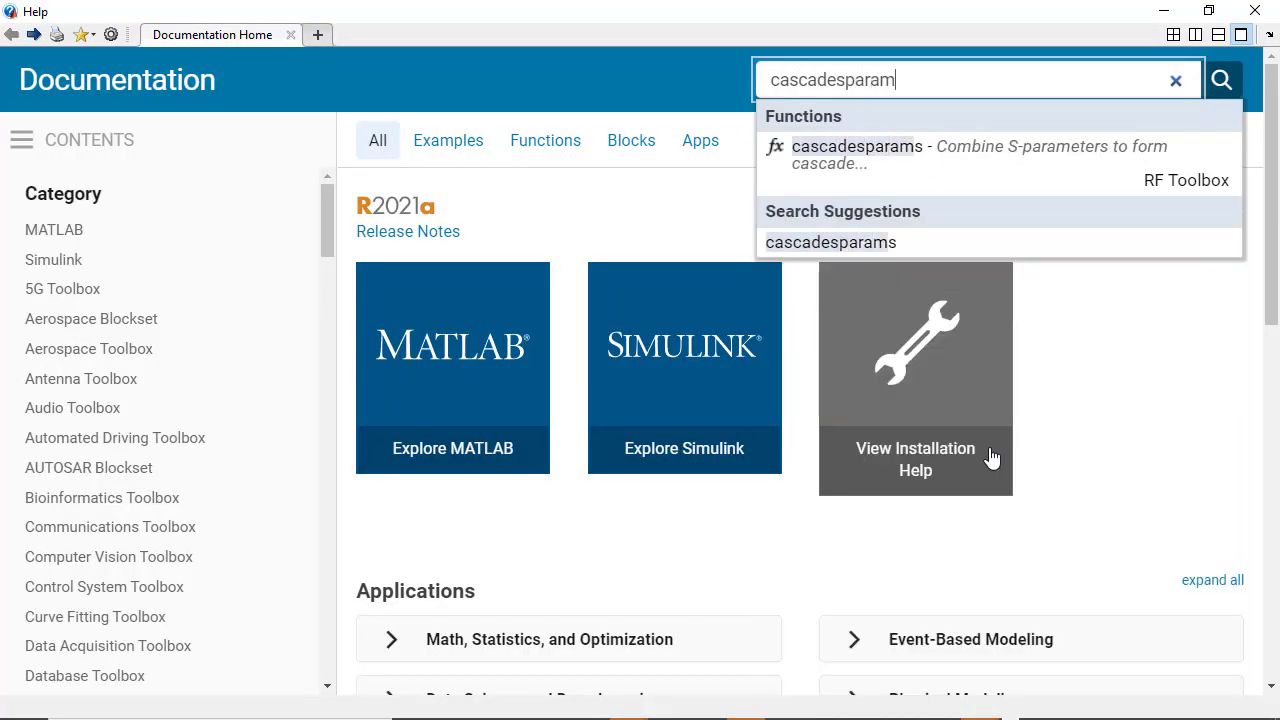
type("s")
key("Return")
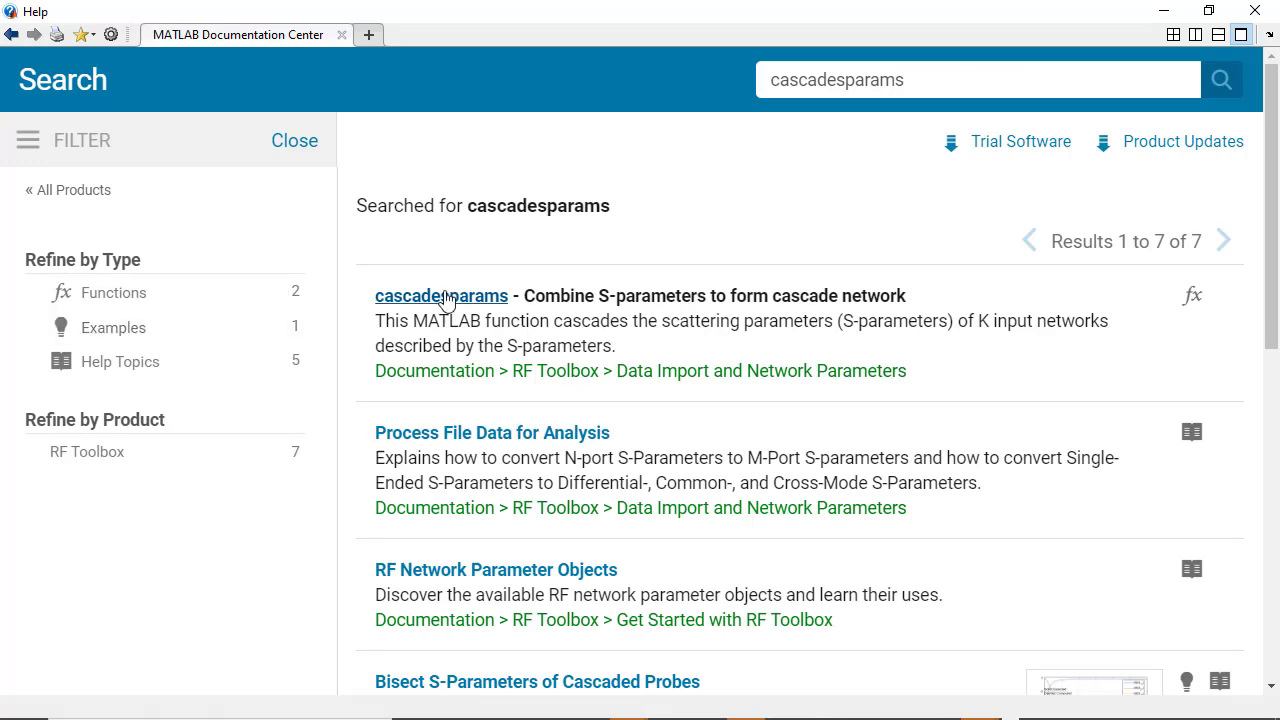
left_click(445, 298)
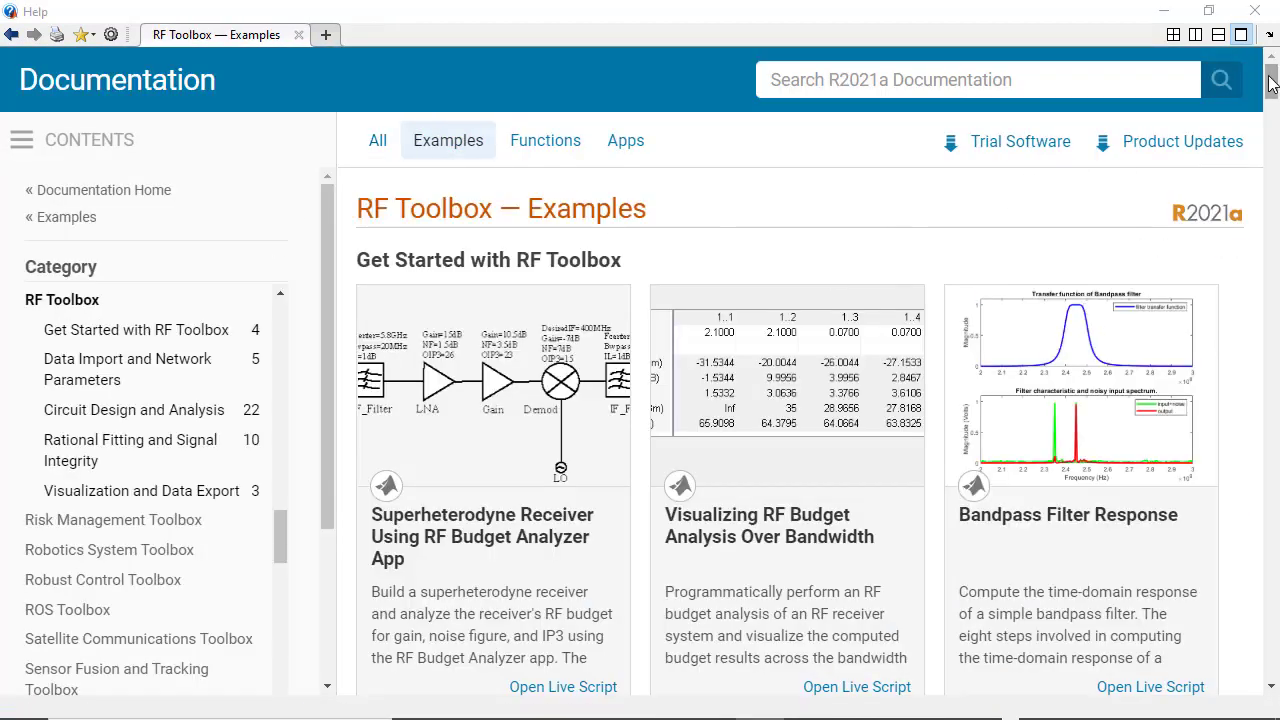
left_click_drag(1270, 85, 1247, 307)
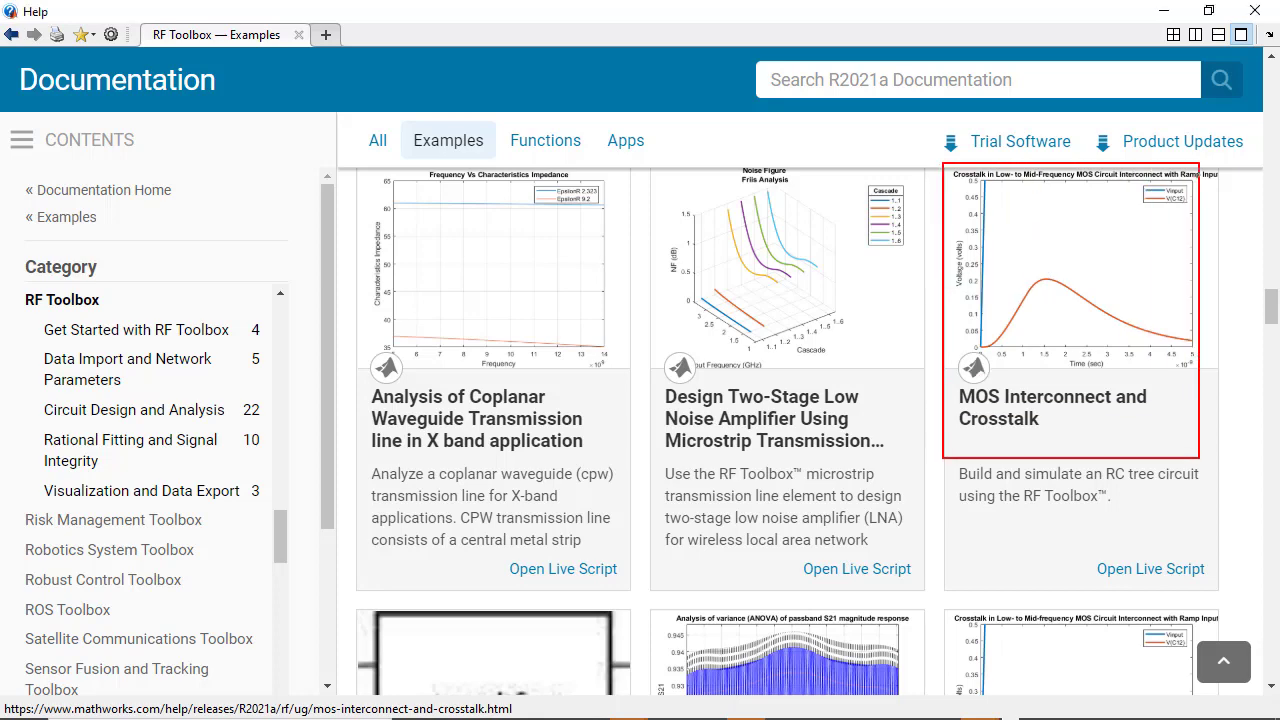
- Open the MOS Interconnect and Crosstalk example and scroll through its circuit and add code
left_click(1030, 398)
mouse_move(1270, 100)
left_mouse_down()
mouse_move(1266, 253)
mouse_move(1270, 243)
left_mouse_up()
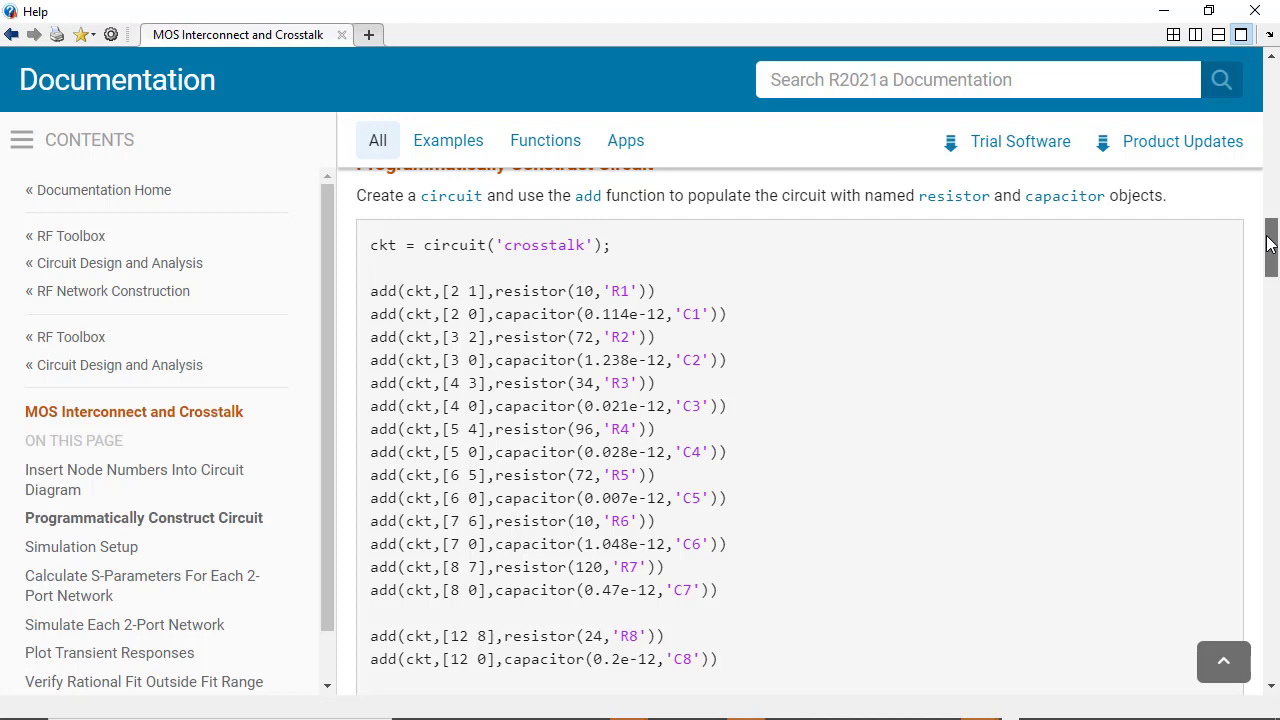
left_click_drag(1268, 244, 1268, 305)
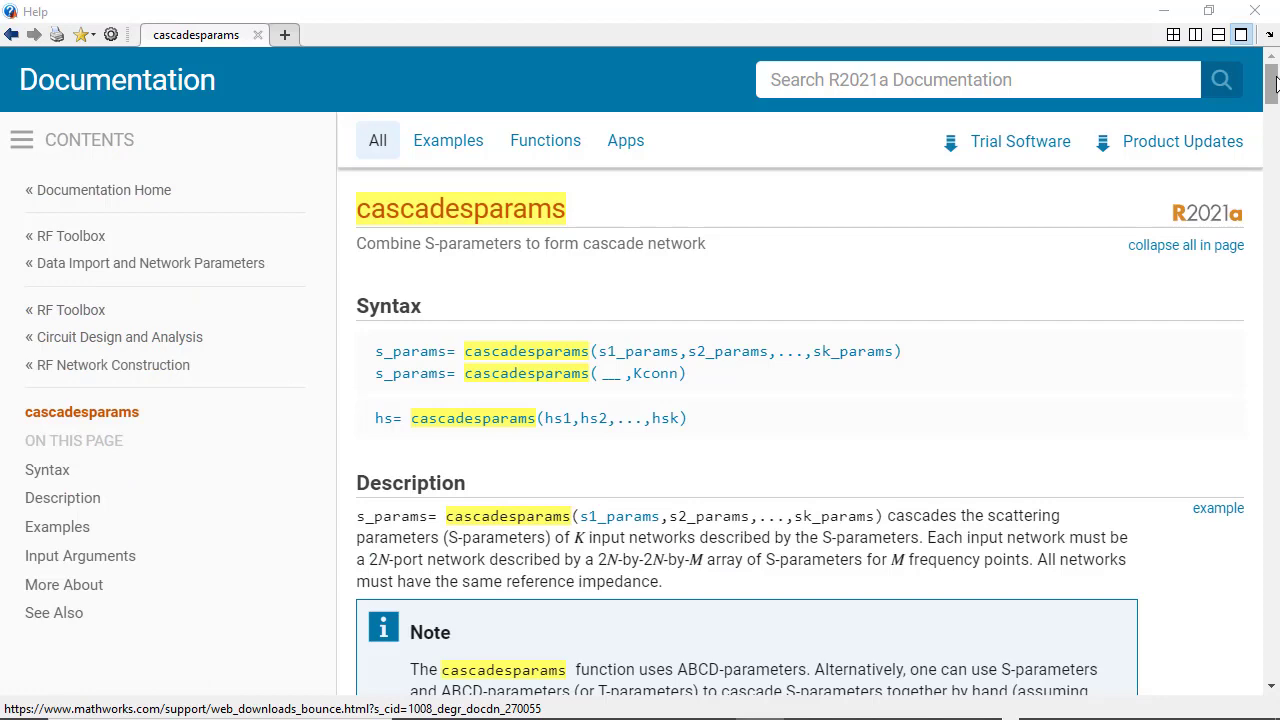
- Scroll to the Port Ordering section and mark the port-ordering diagram with a red box
mouse_move(1275, 84)
left_mouse_down()
mouse_move(1269, 506)
mouse_move(1240, 594)
left_mouse_up()
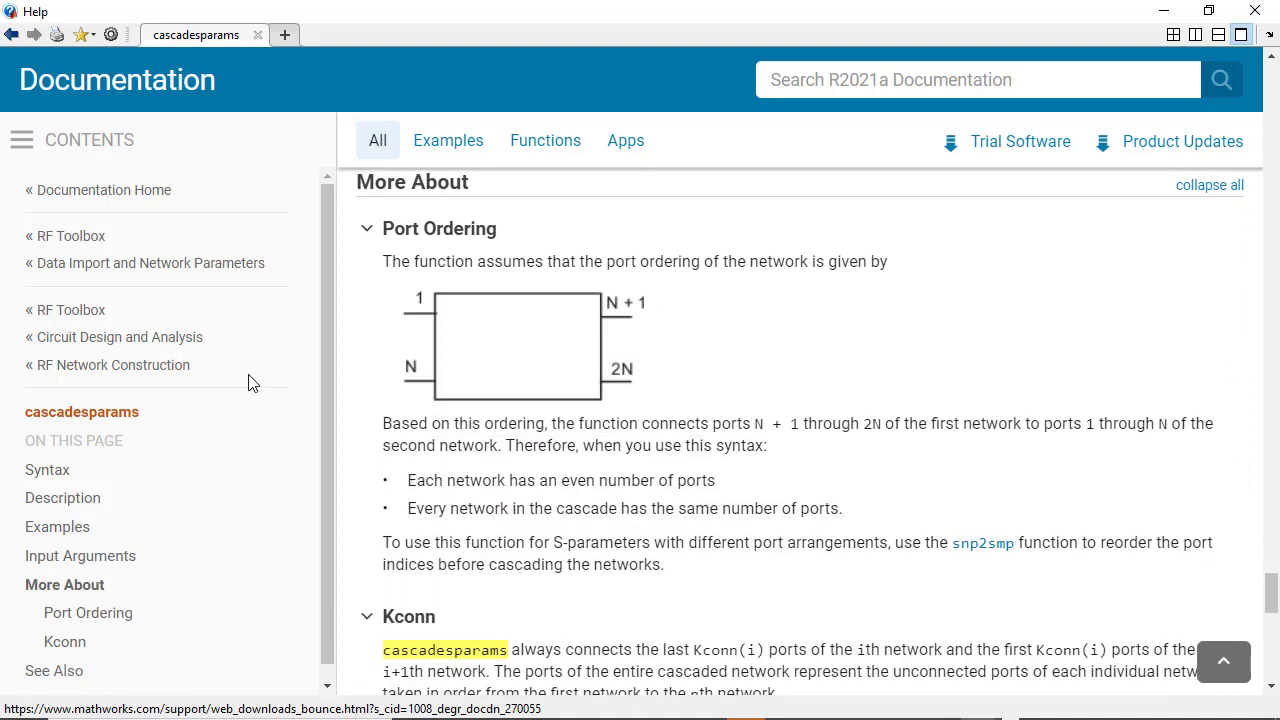
mouse_move(356, 270)
left_mouse_down()
mouse_move(706, 423)
mouse_move(702, 405)
left_mouse_up()
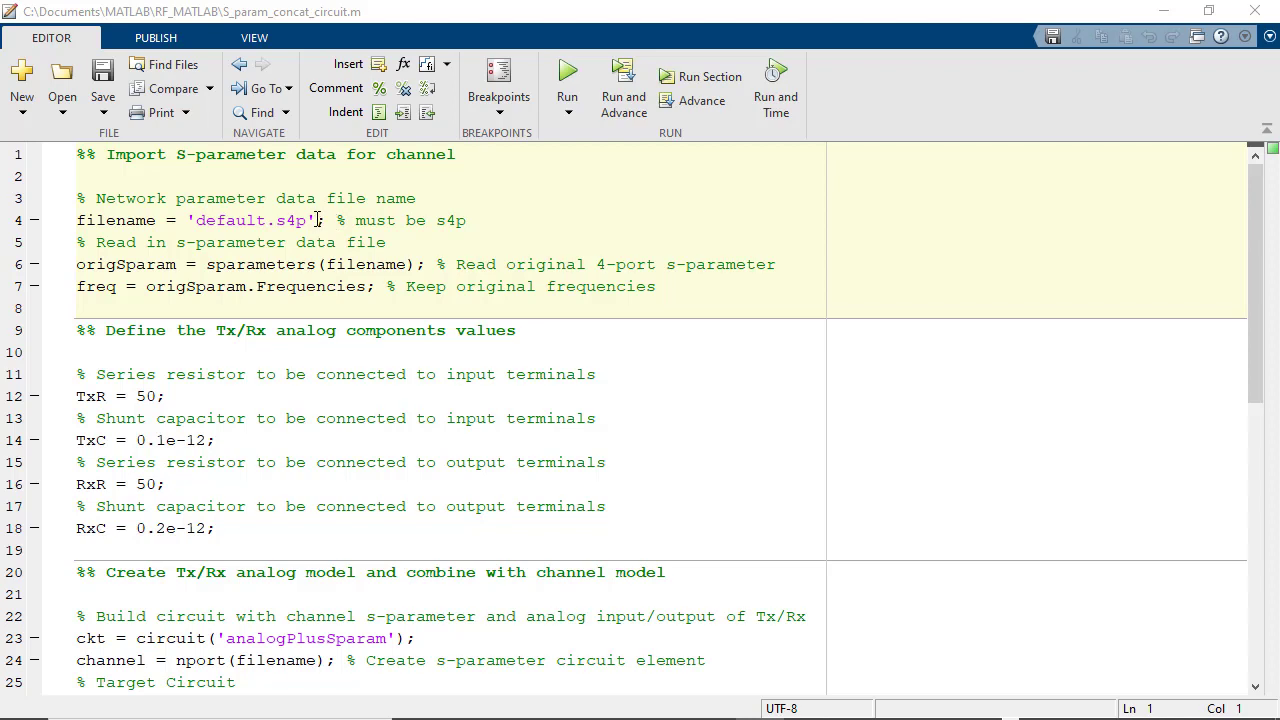
- Highlight the 'default.s4p' file name on line 4 and the sparameters(filename) call on line 6
left_click_drag(320, 220, 66, 222)
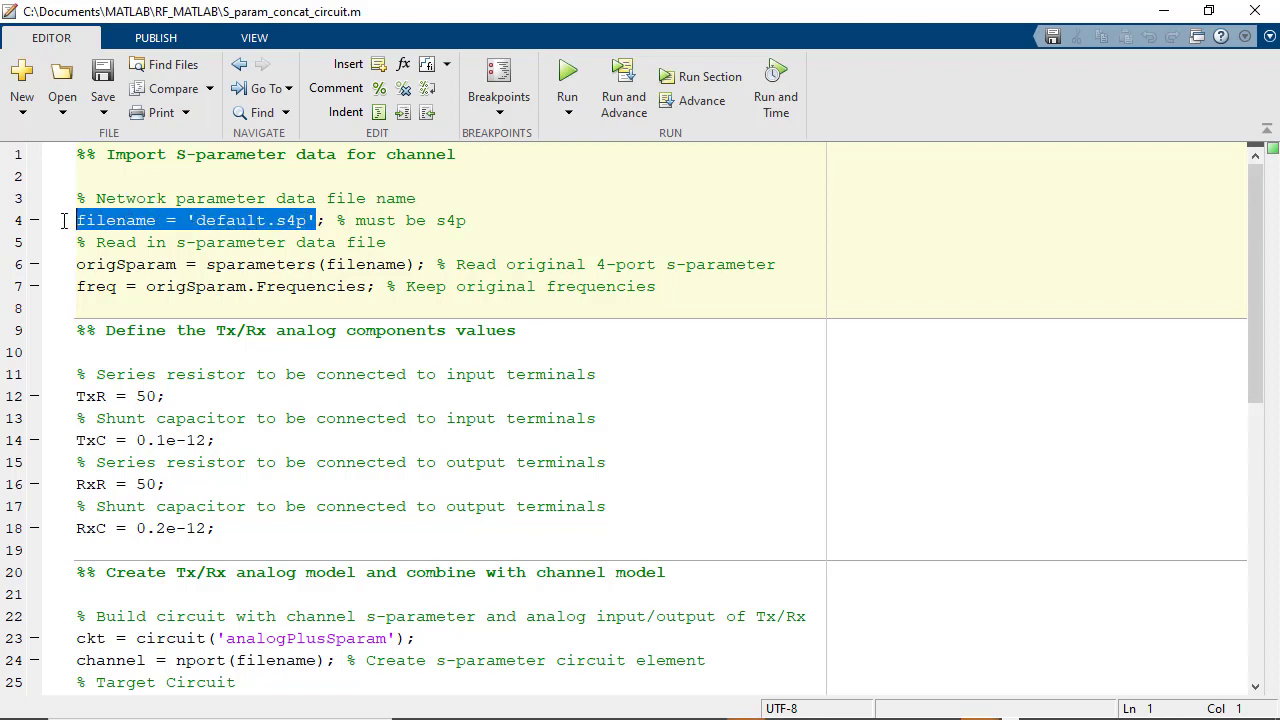
left_click(904, 246)
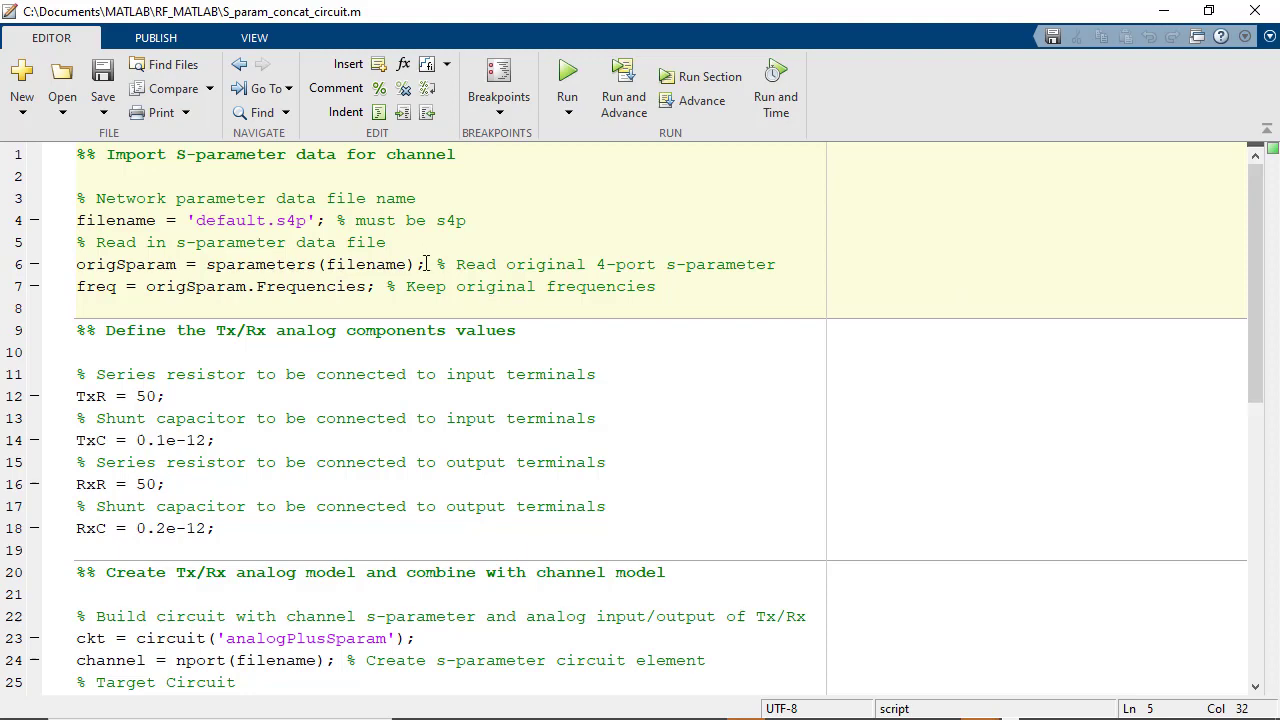
left_click_drag(426, 264, 206, 264)
left_click(850, 251)
- Highlight the Tx/Rx resistor and capacitor value lines, then scroll to the circuit-building section
mouse_move(1257, 205)
left_mouse_down()
mouse_move(1262, 273)
mouse_move(1262, 249)
left_mouse_up()
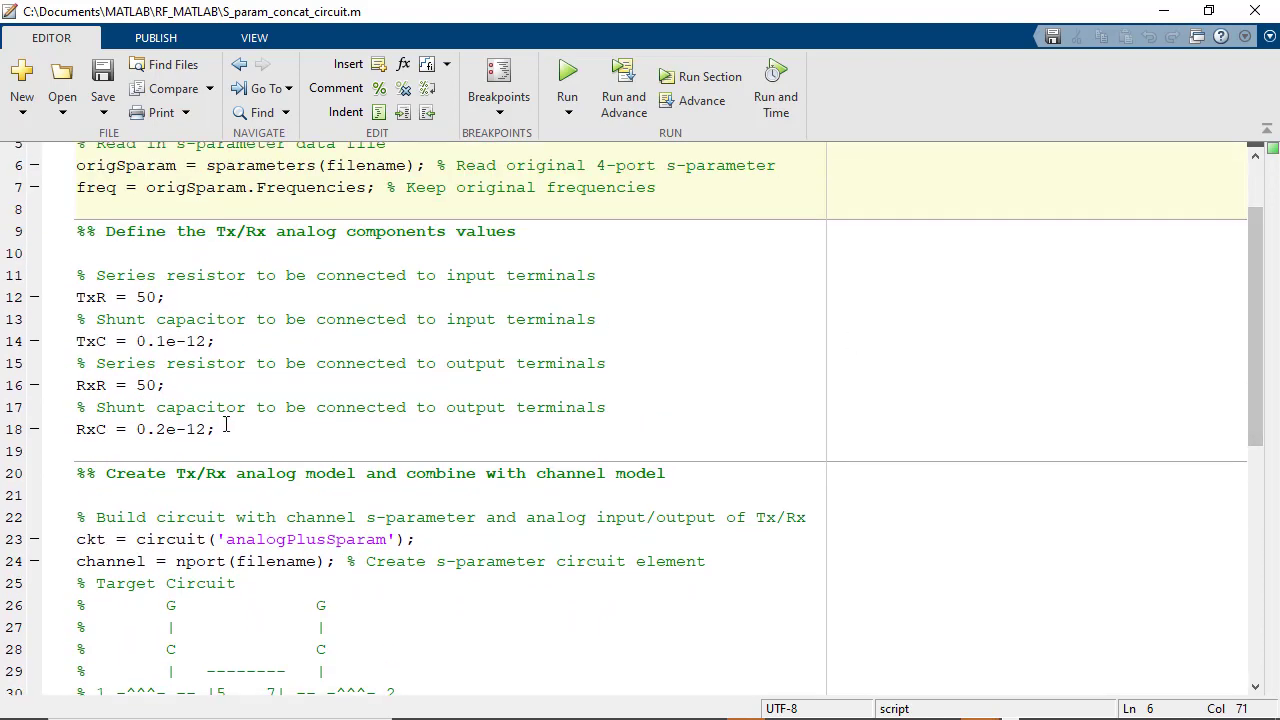
left_click_drag(218, 429, 76, 253)
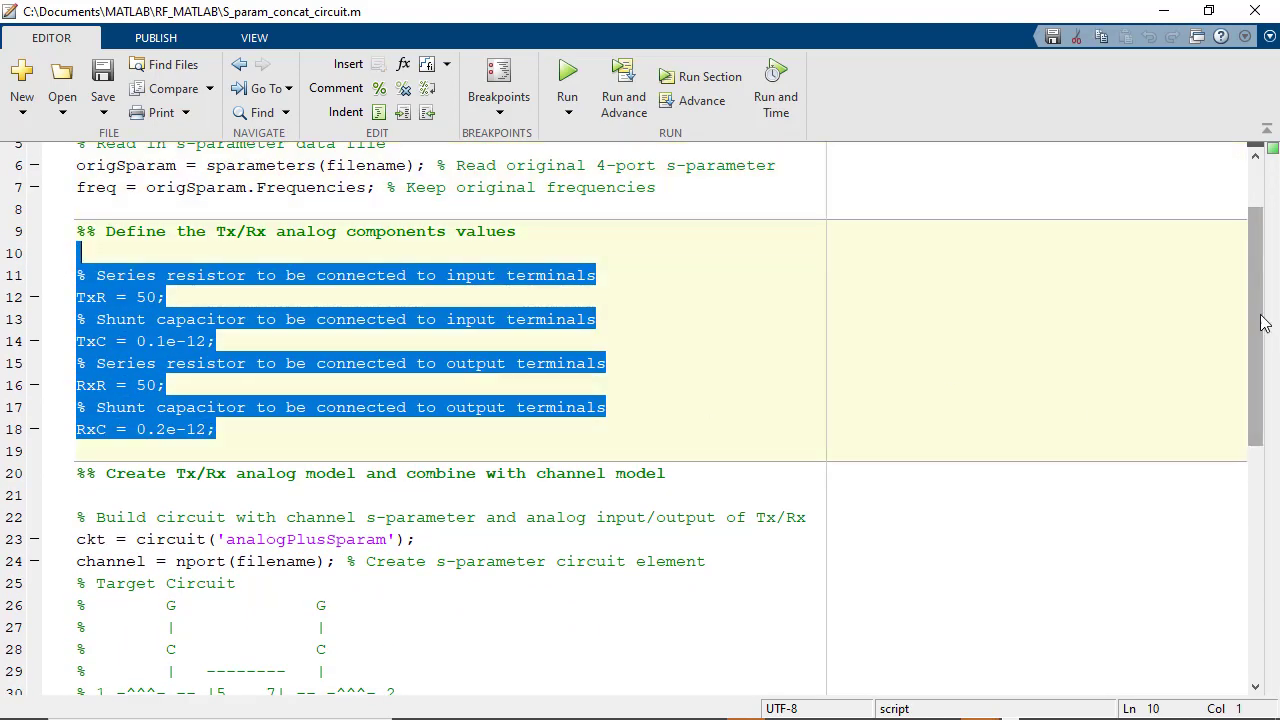
left_click(932, 405)
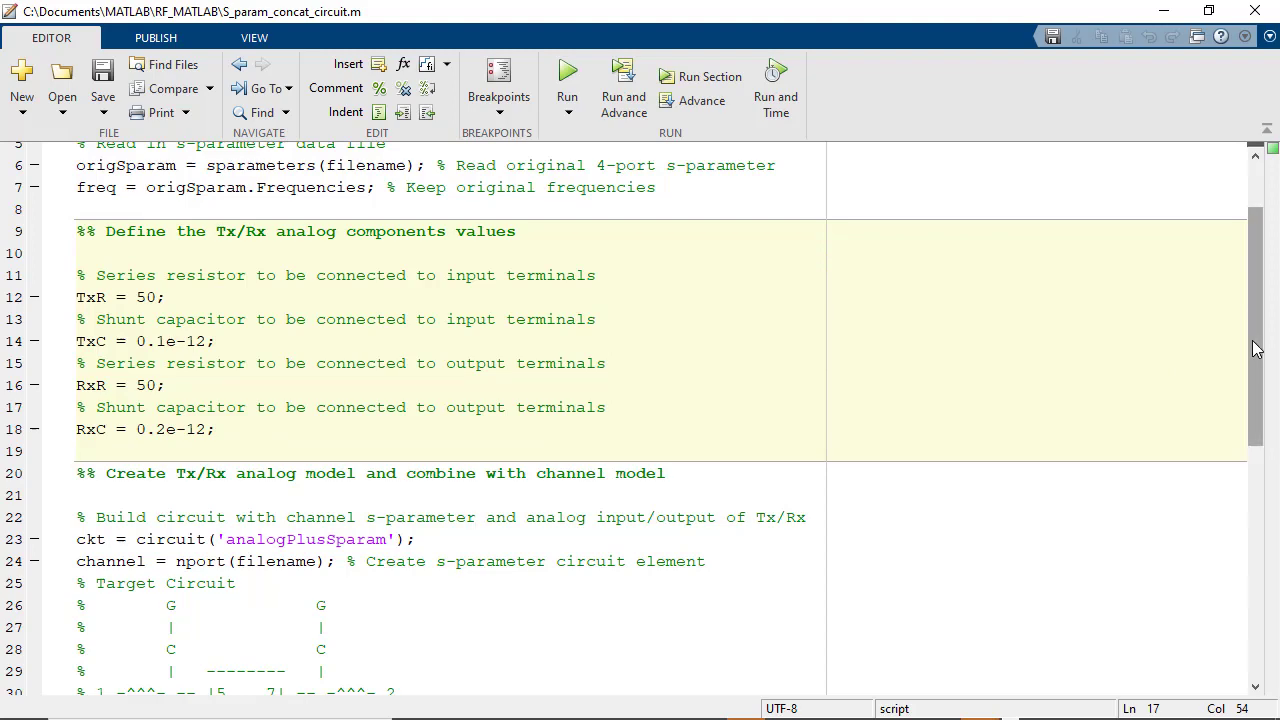
left_click_drag(1256, 348, 1221, 476)
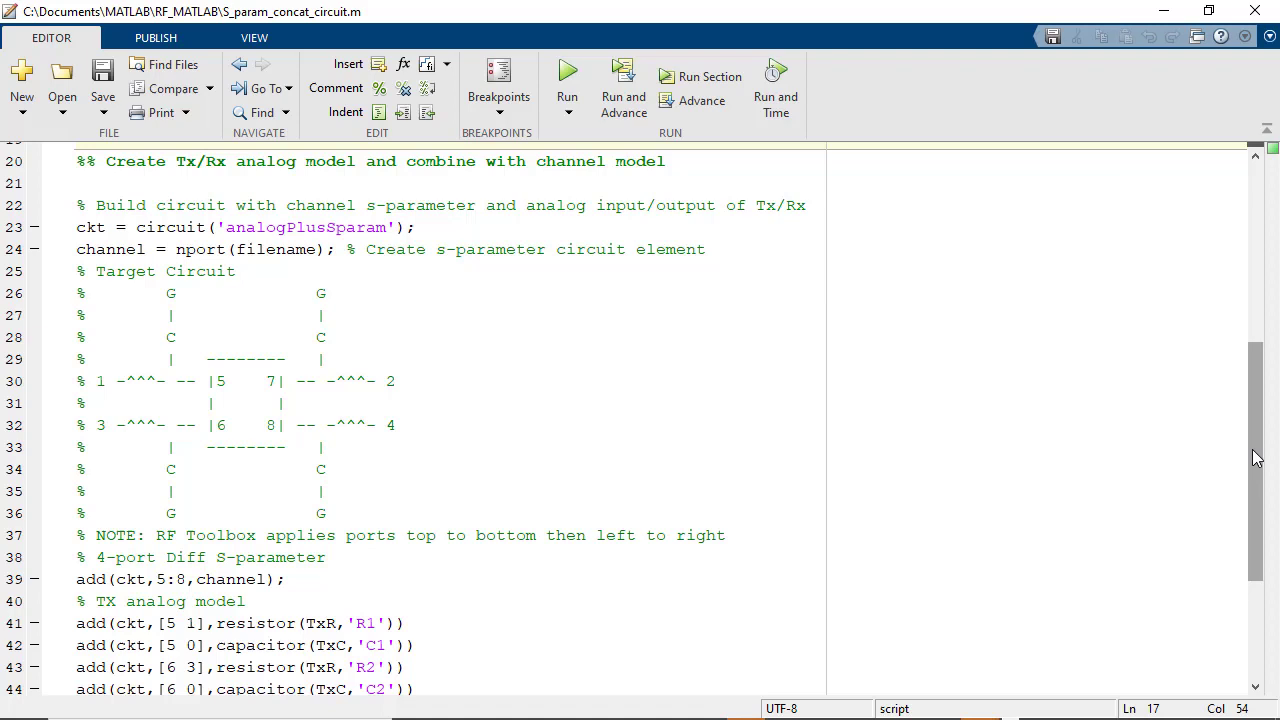
- Highlight the add calls on lines 39–49, the setports line 51, and the sparameters line 53
left_click_drag(1257, 458, 1226, 560)
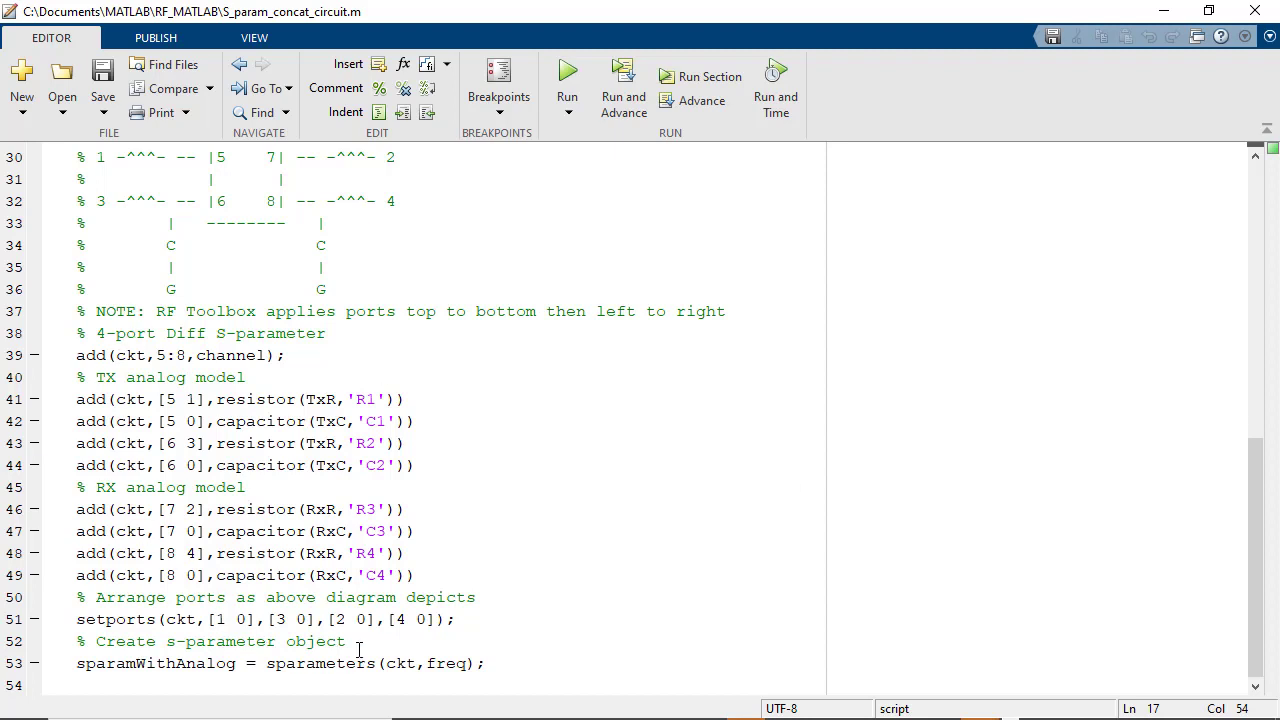
left_click_drag(464, 578, 60, 356)
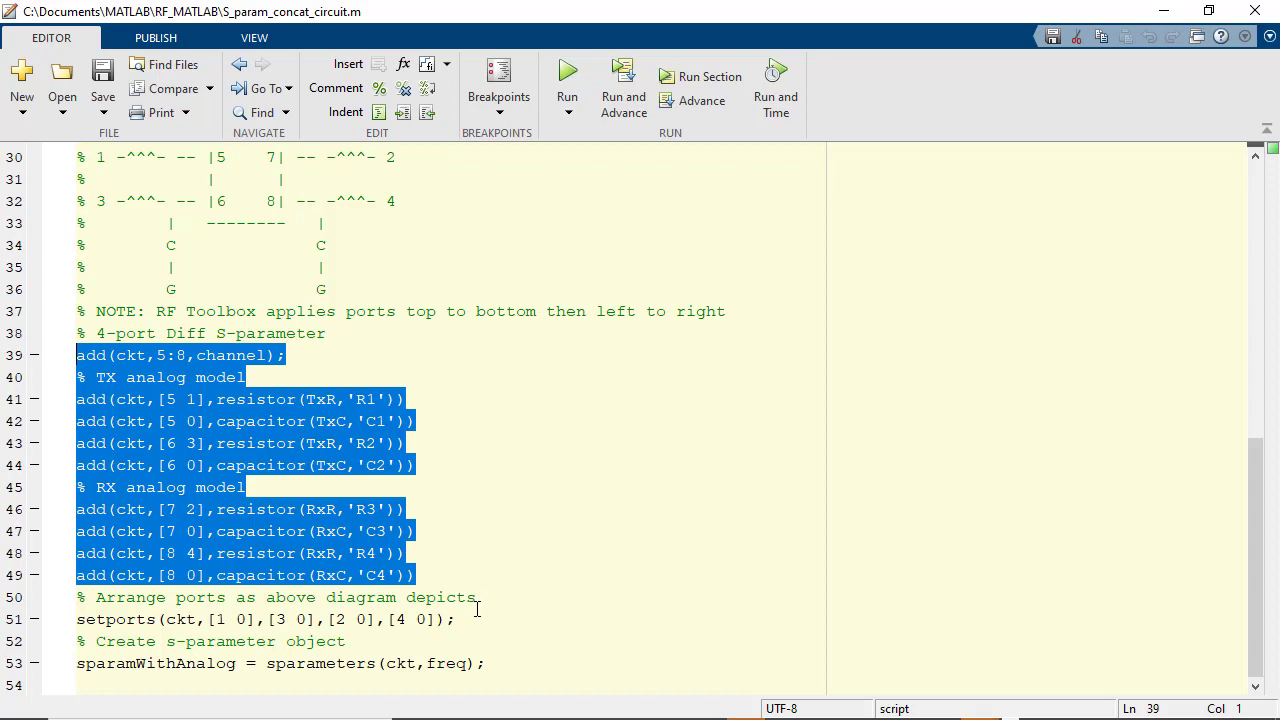
left_click_drag(470, 619, 70, 620)
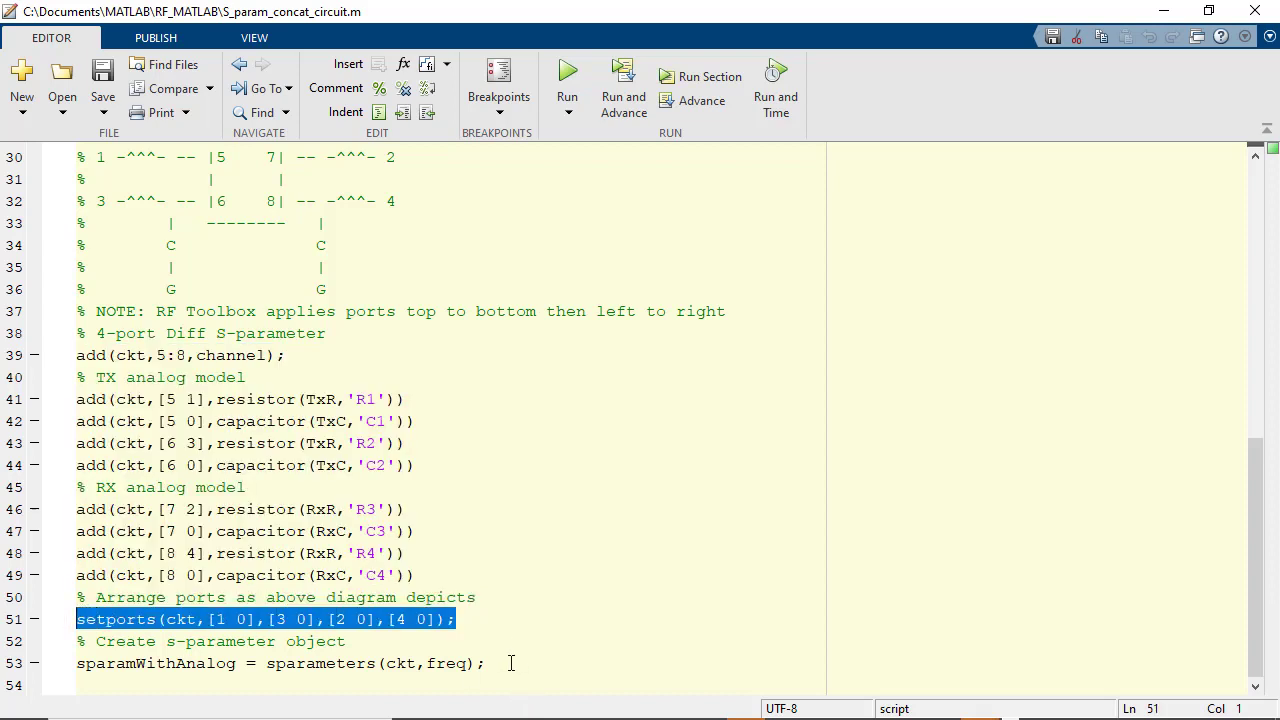
left_click_drag(500, 663, 63, 664)
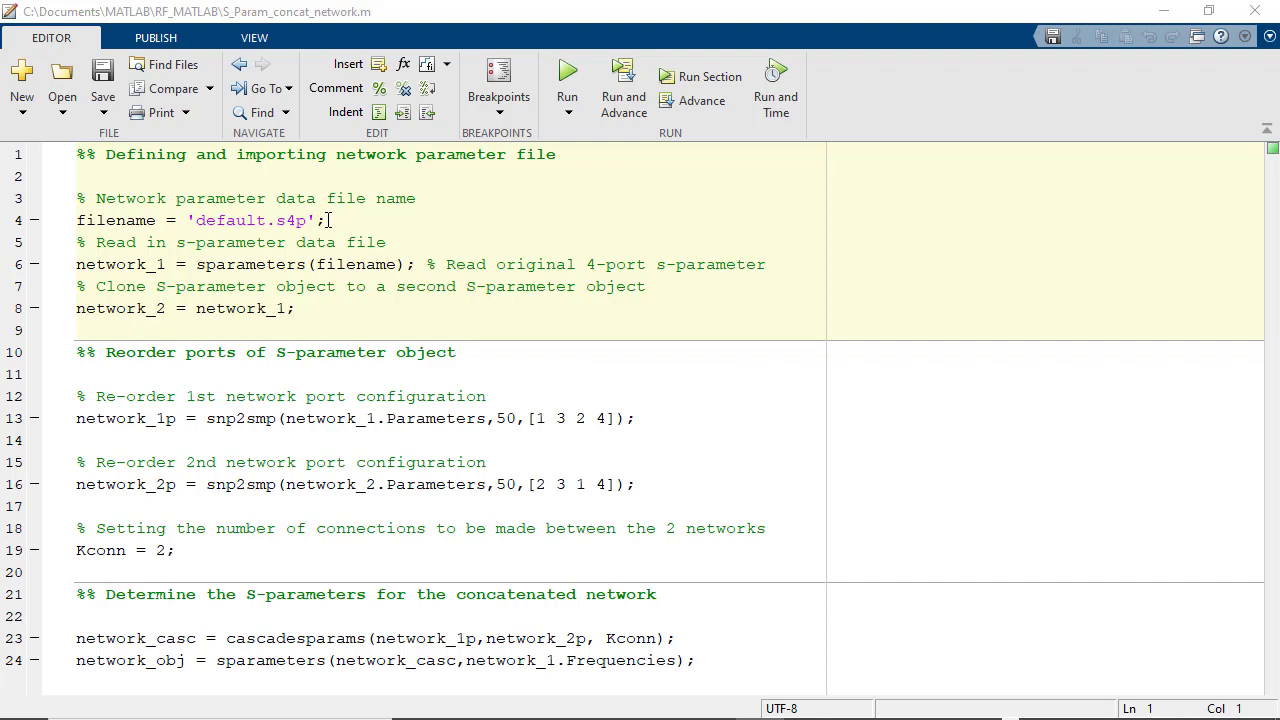
left_click_drag(328, 220, 186, 226)
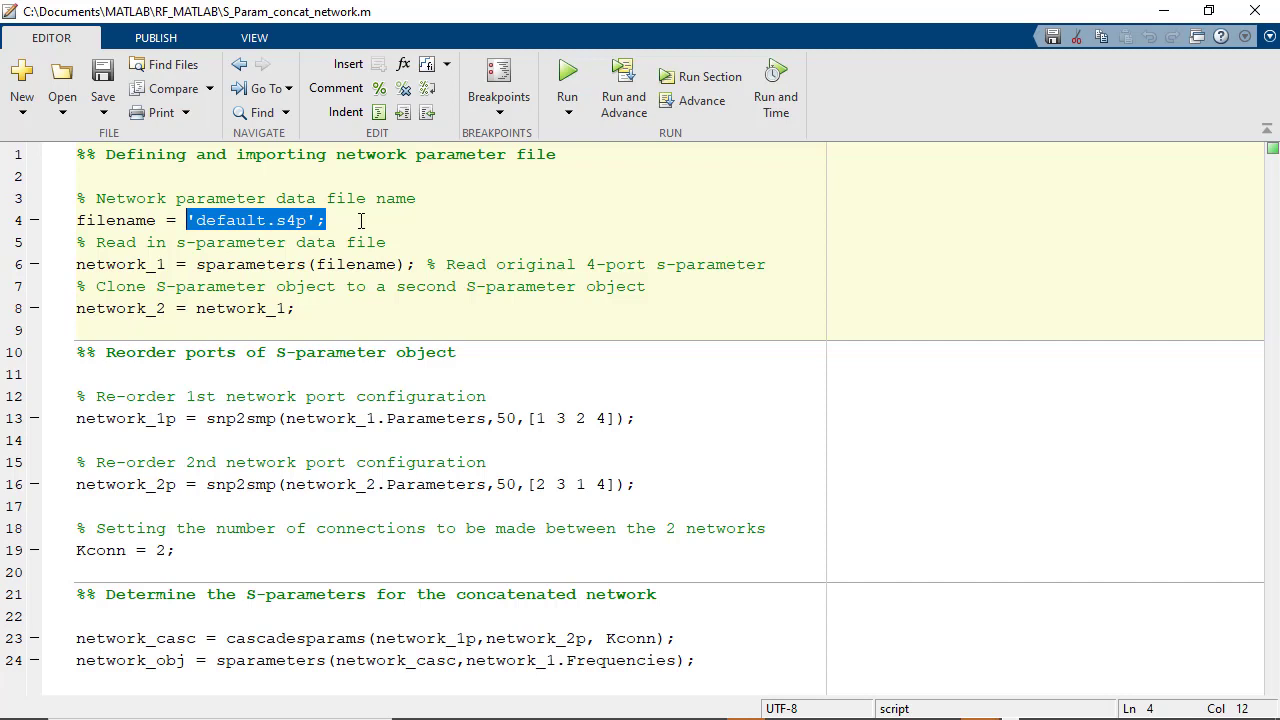
key("ctrl+shift+Return")
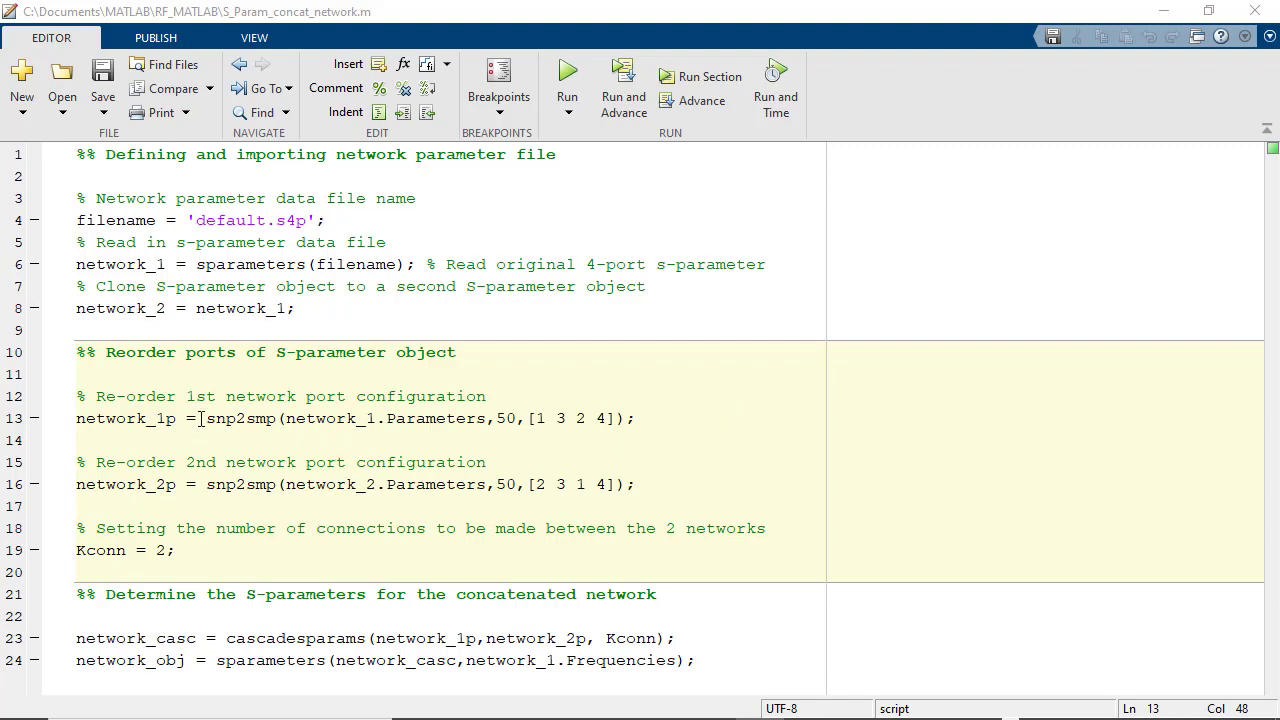
left_click_drag(206, 418, 277, 418)
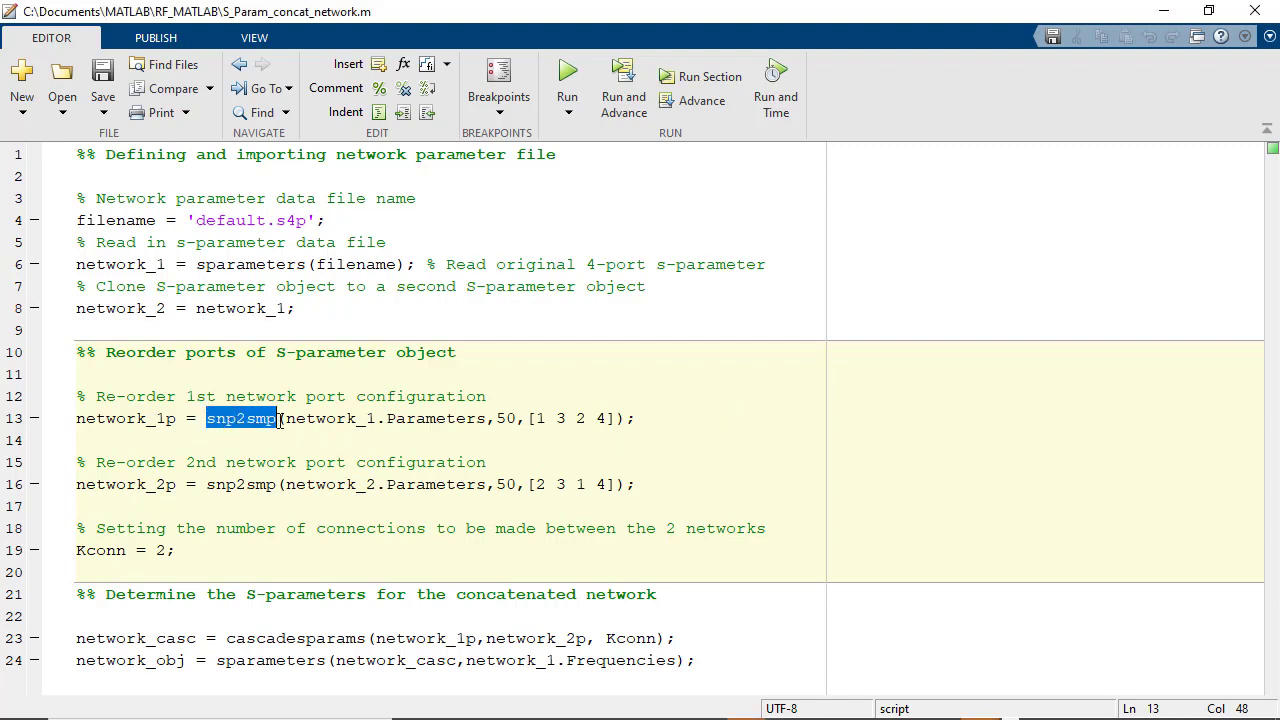
left_click(322, 441)
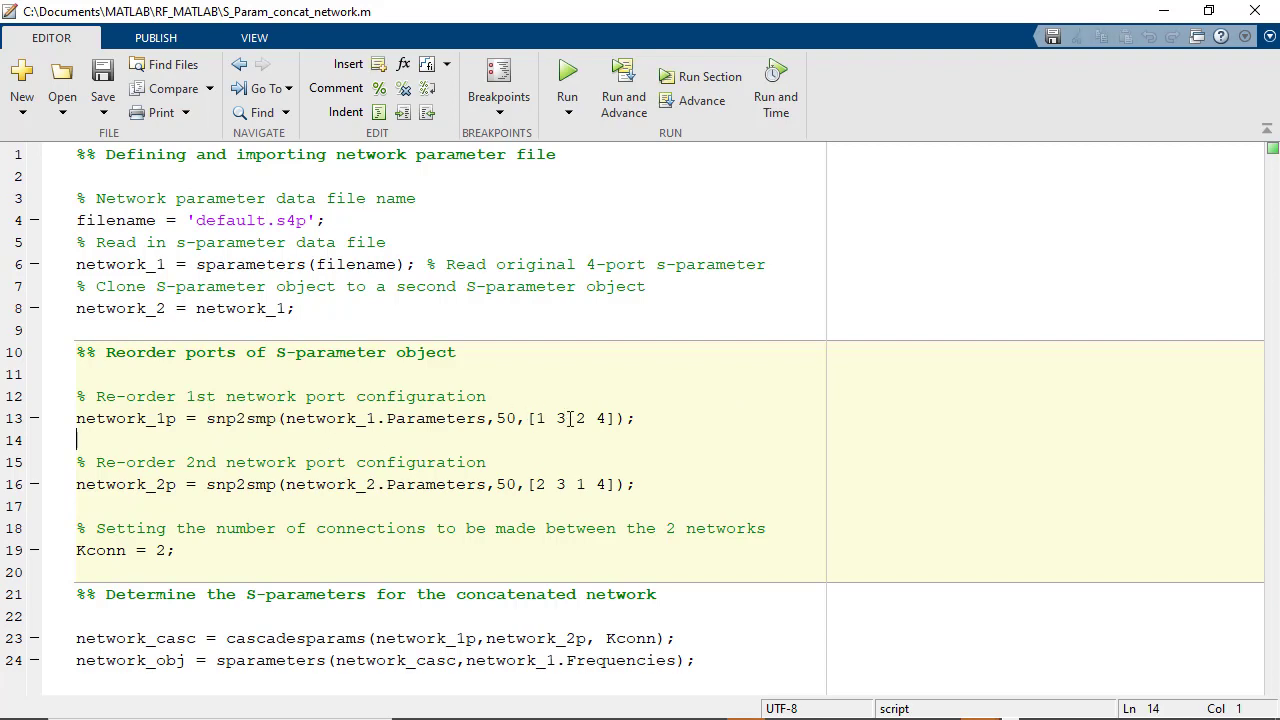
left_click_drag(567, 418, 537, 418)
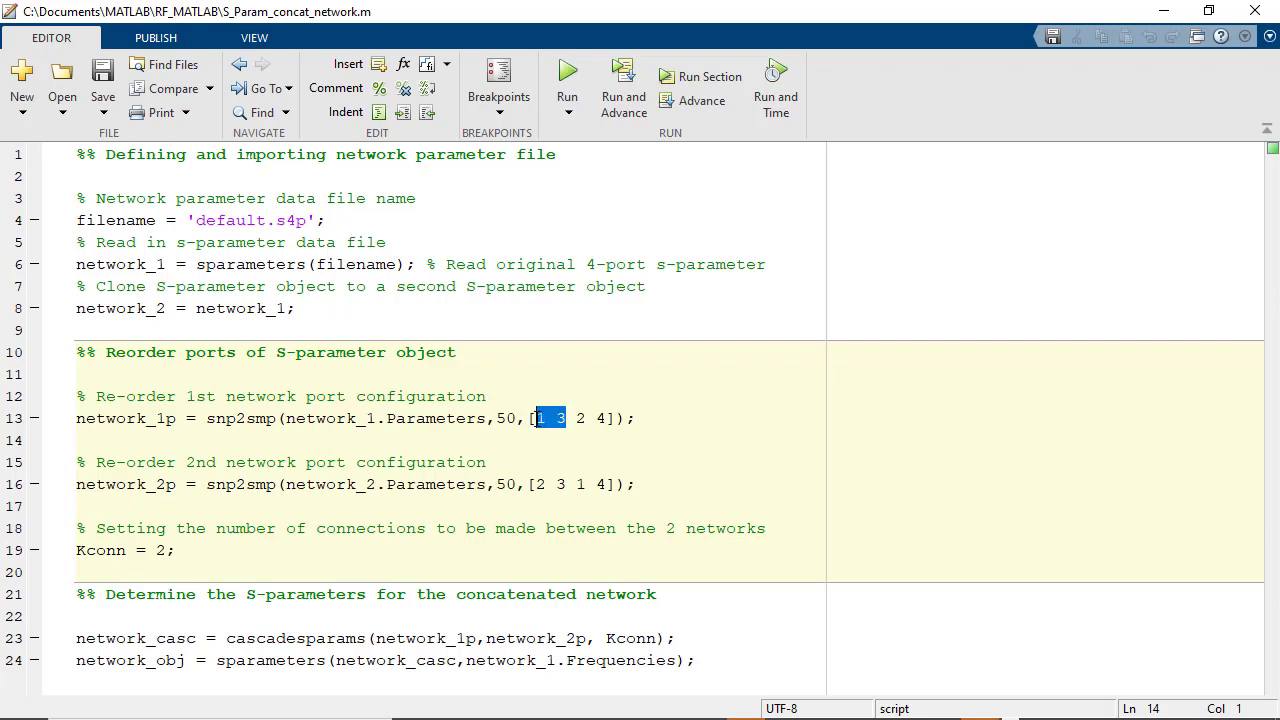
left_click(575, 451)
left_click_drag(576, 418, 606, 418)
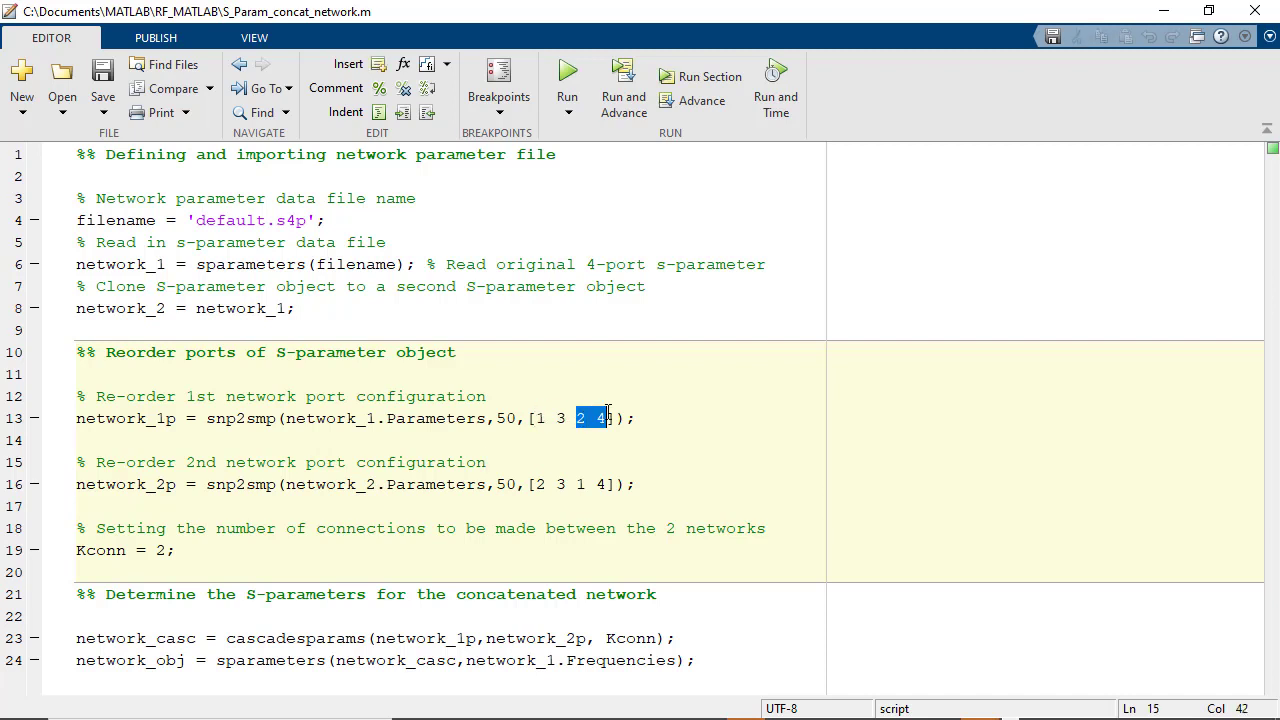
left_click(706, 424)
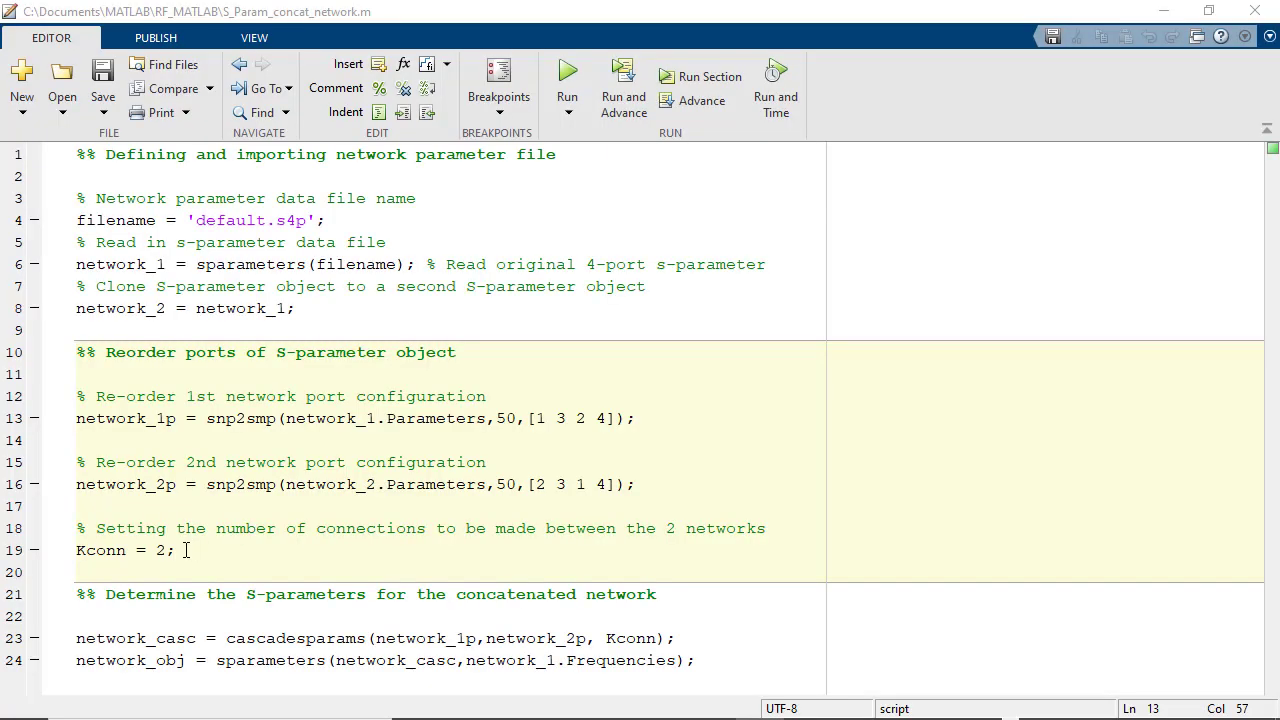
left_click_drag(185, 550, 76, 528)
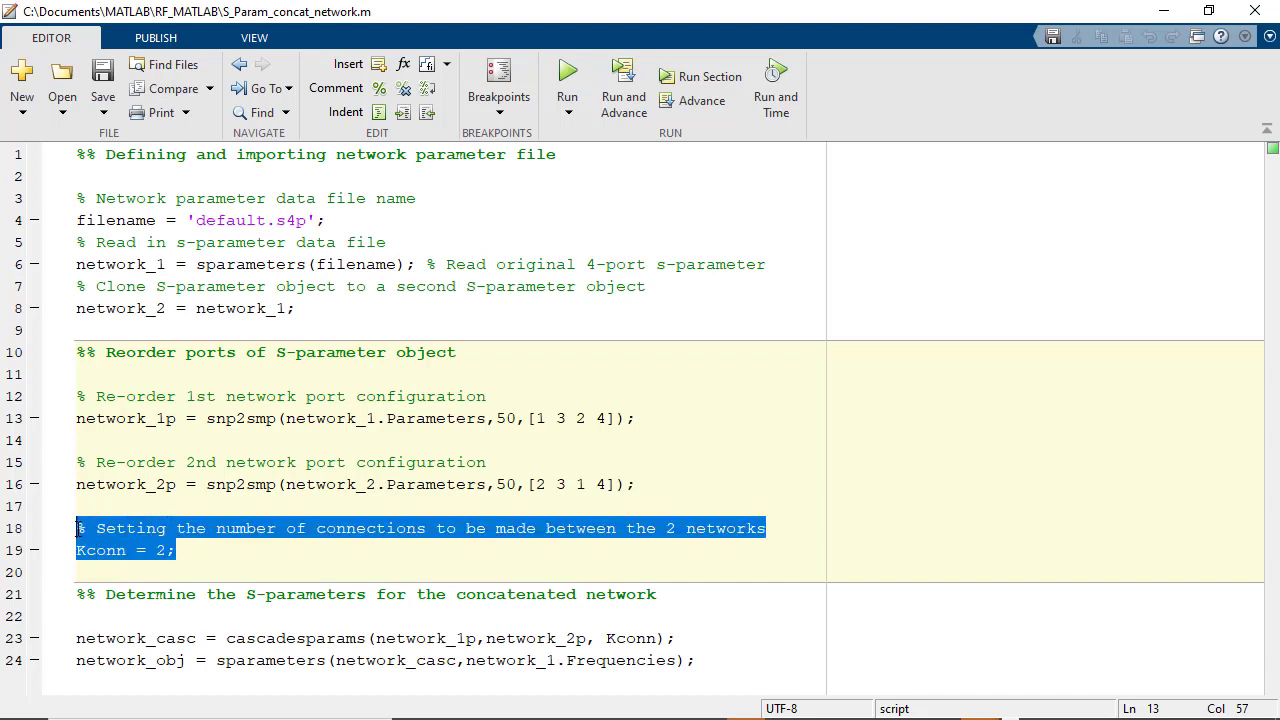
left_click(191, 551)
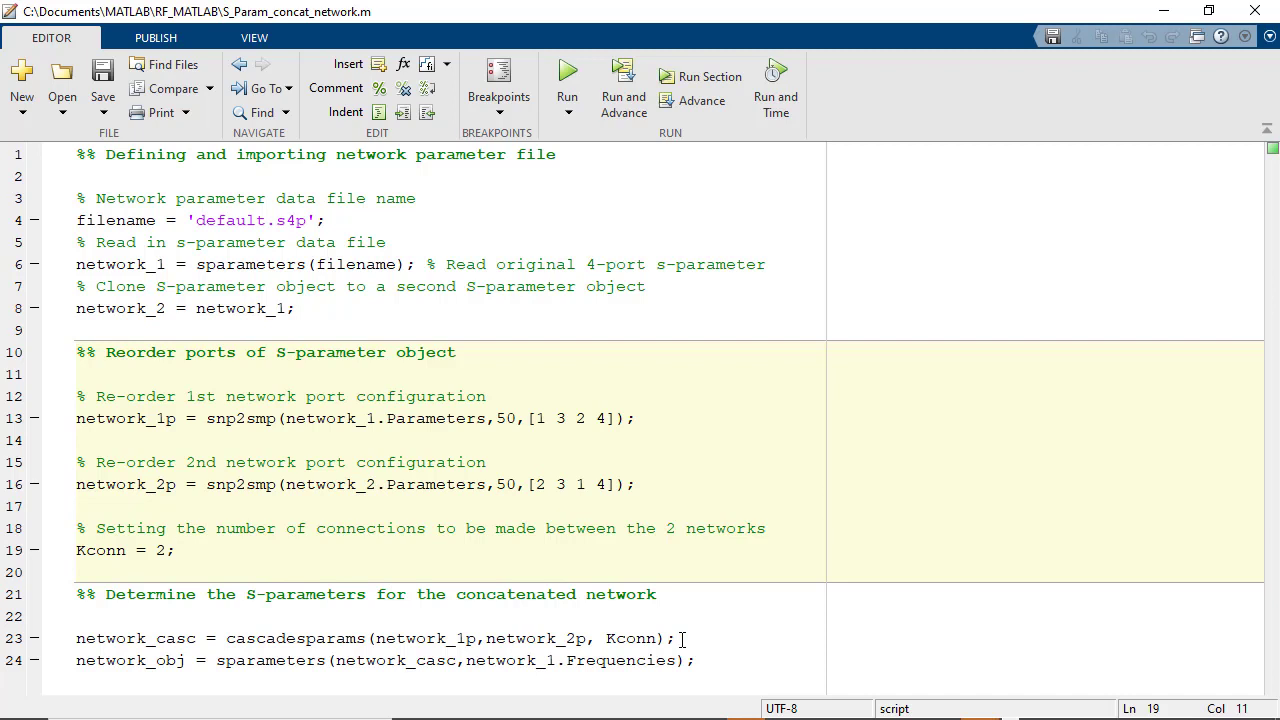
left_click_drag(680, 638, 226, 638)
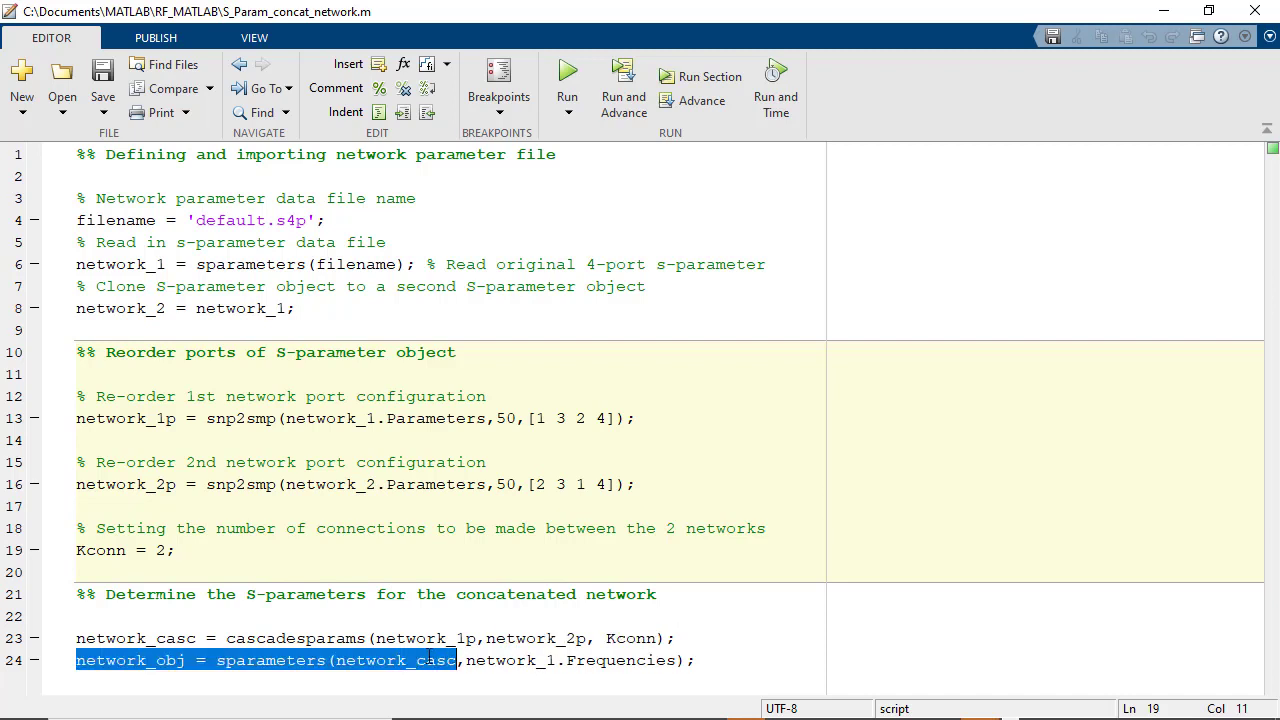
left_click(817, 626)
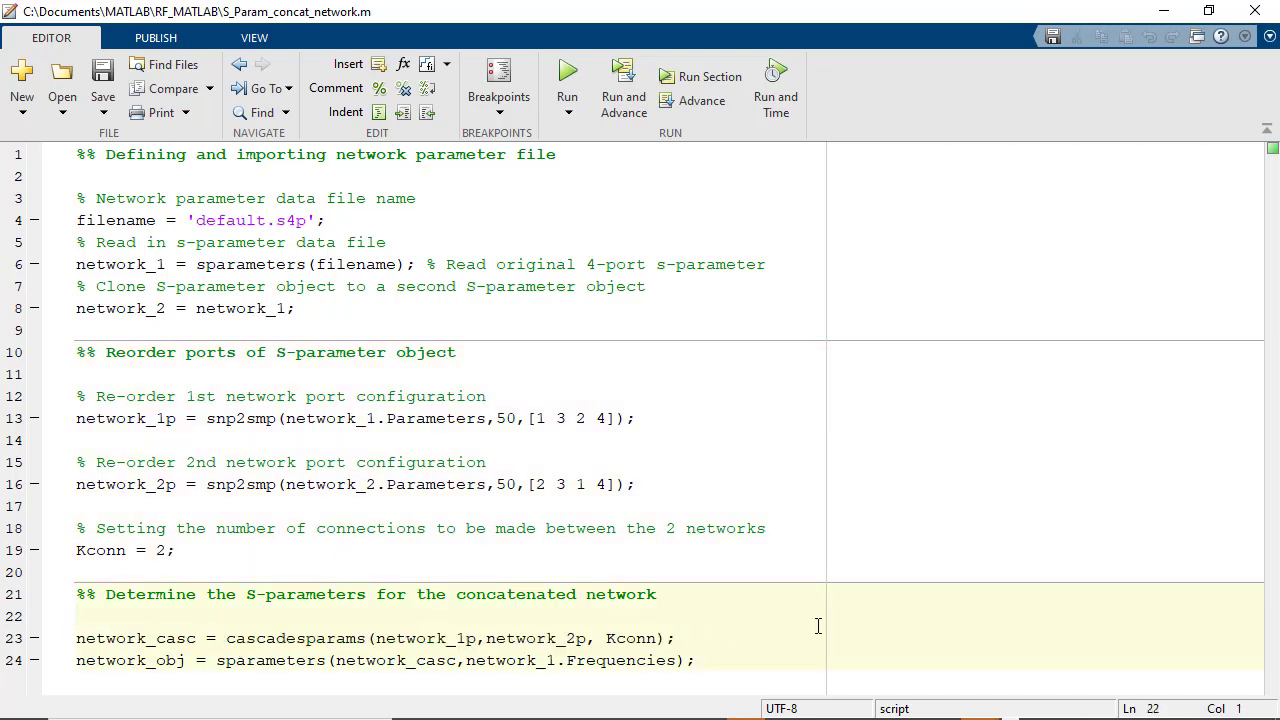